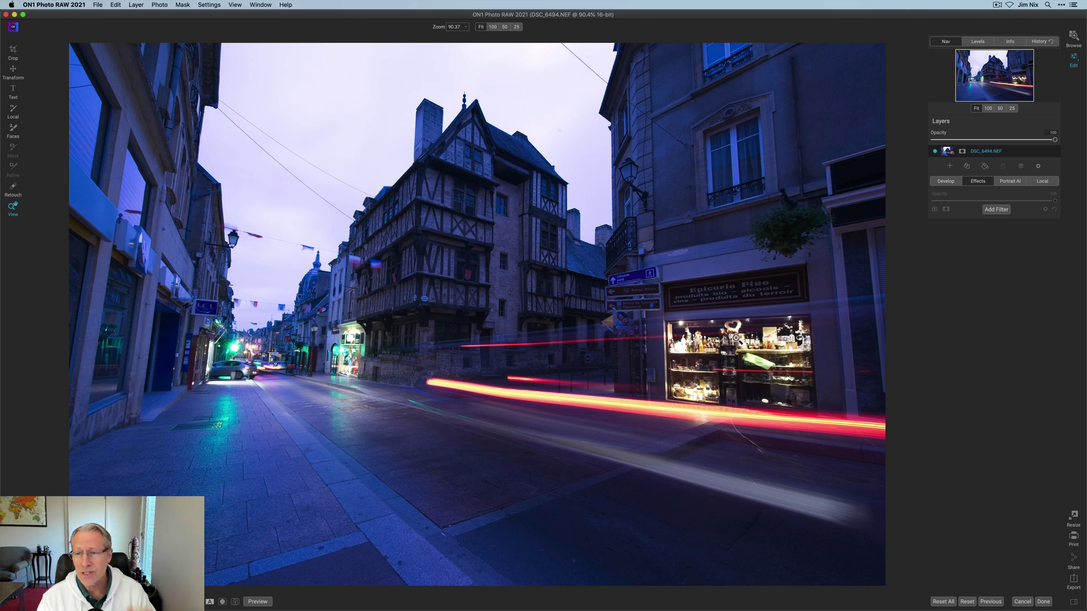
# Step: Enable Lens Correction using the auto-detected Nikon AF-S Zoom-Nikkor 14-24mm f/2.8G ED profile
pyautogui.click(944, 184)
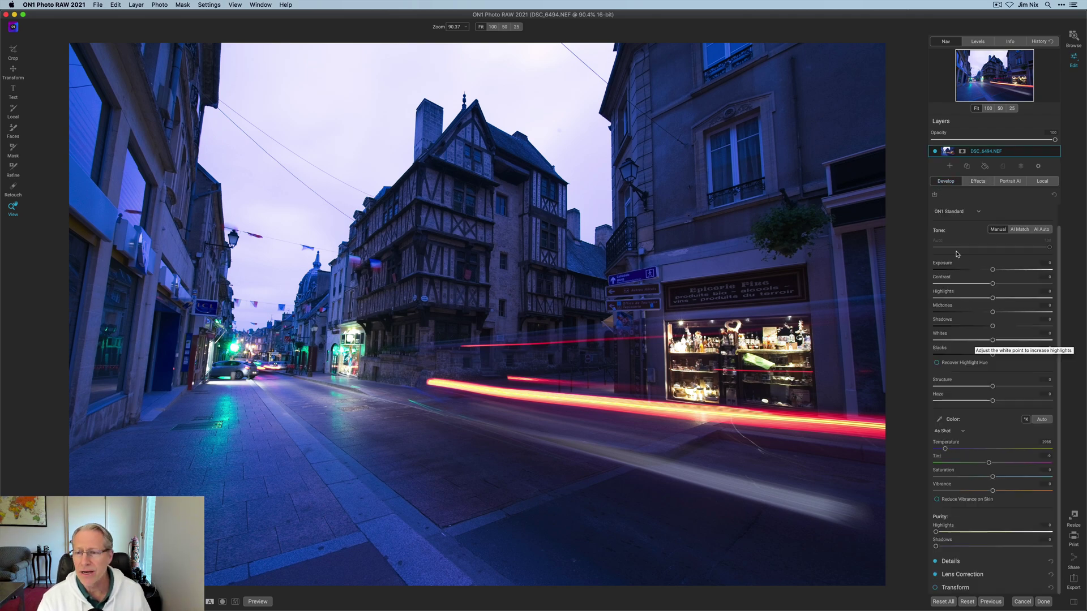
pyautogui.scroll(1, 971, 234)
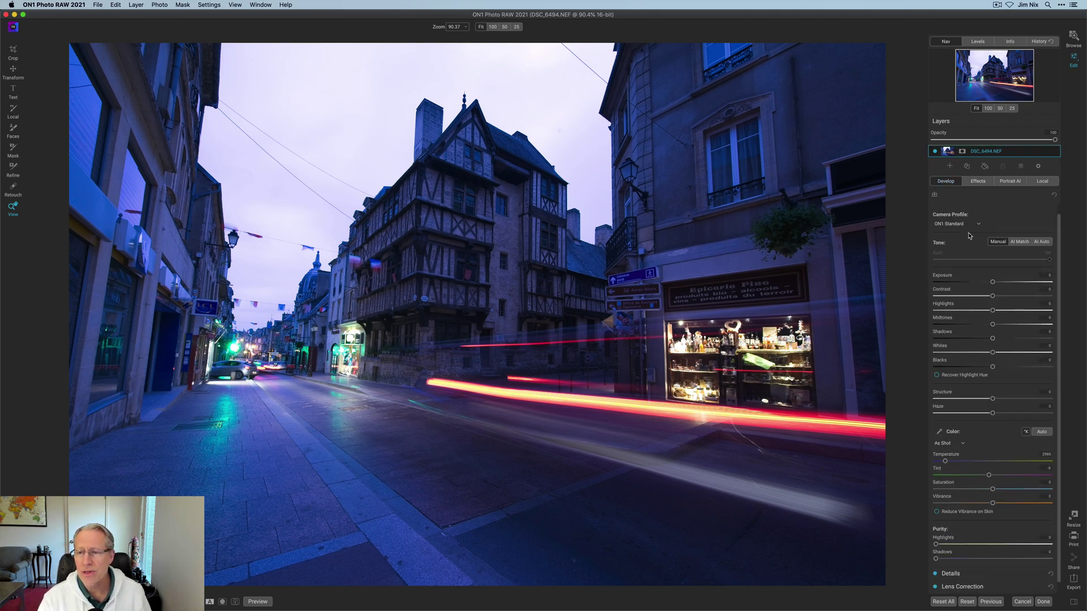
pyautogui.click(980, 211)
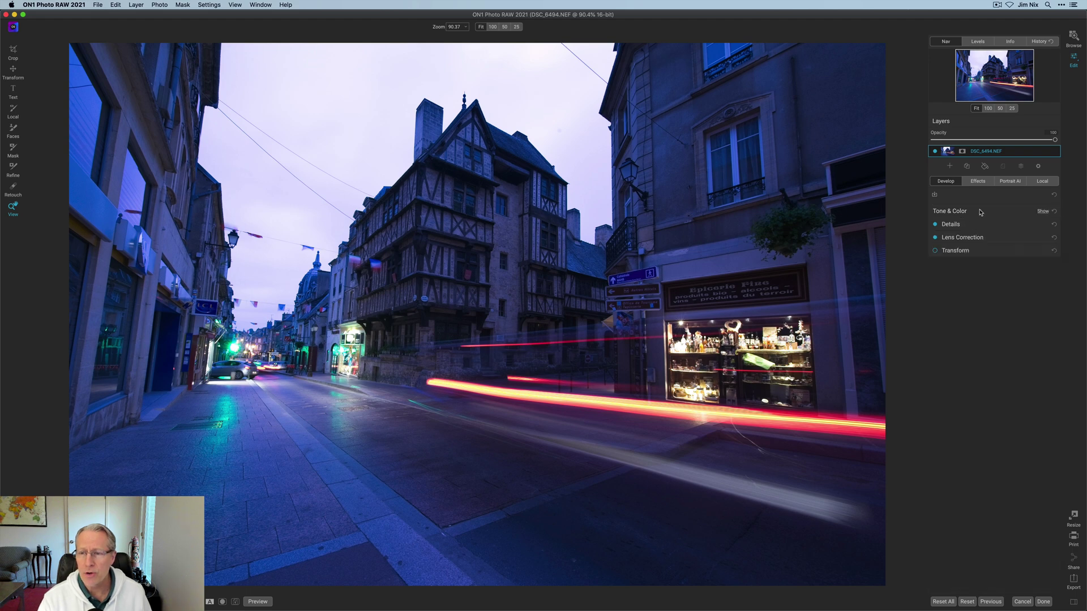
pyautogui.click(935, 240)
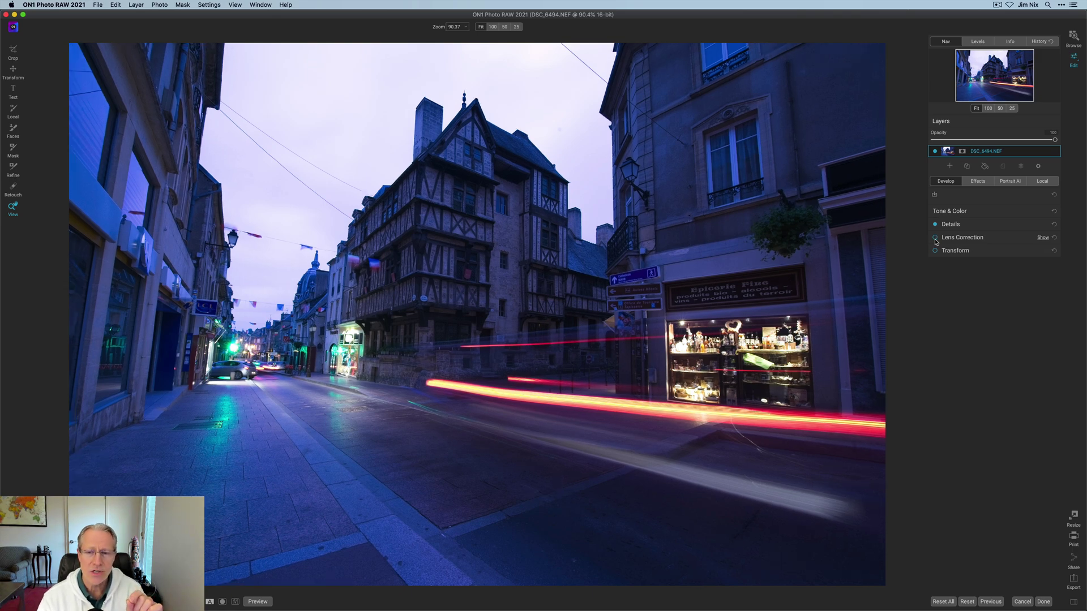
pyautogui.click(970, 240)
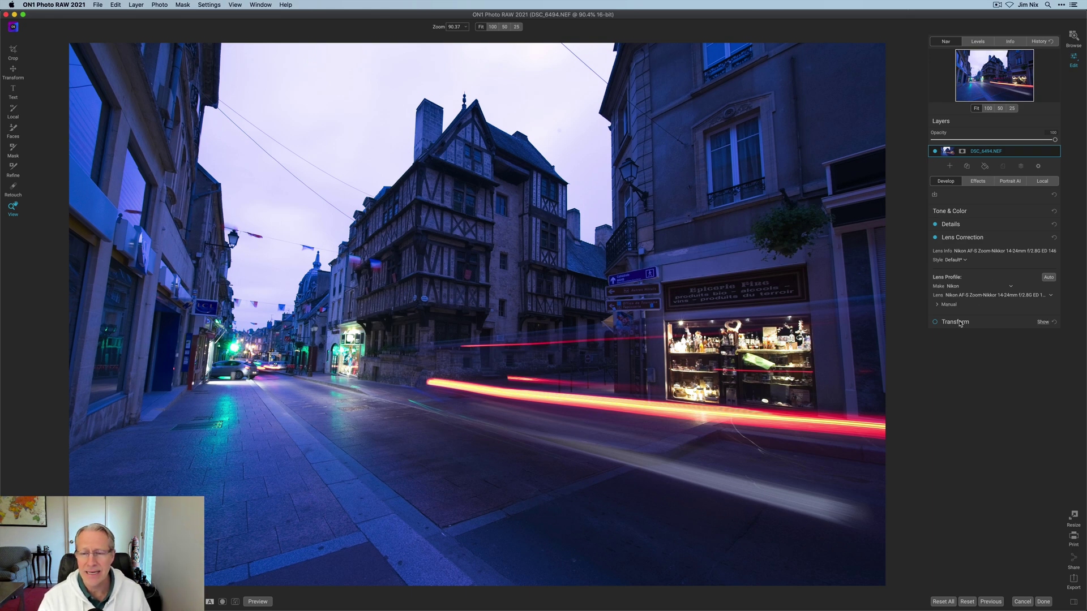
# Step: Enable the Transform adjustment and start a Keystone perspective correction
pyautogui.click(982, 240)
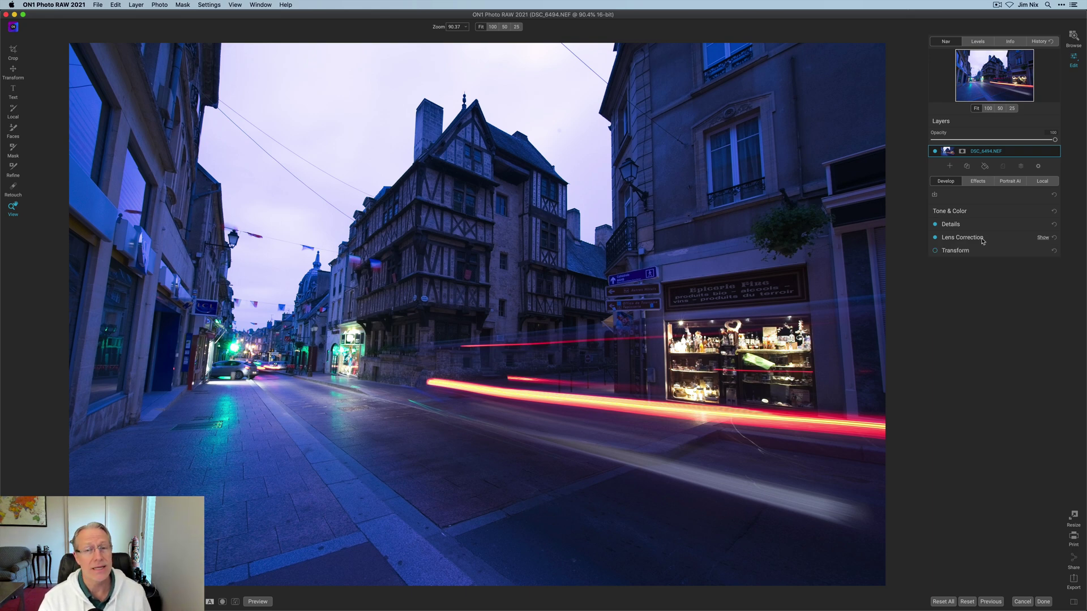
pyautogui.click(973, 253)
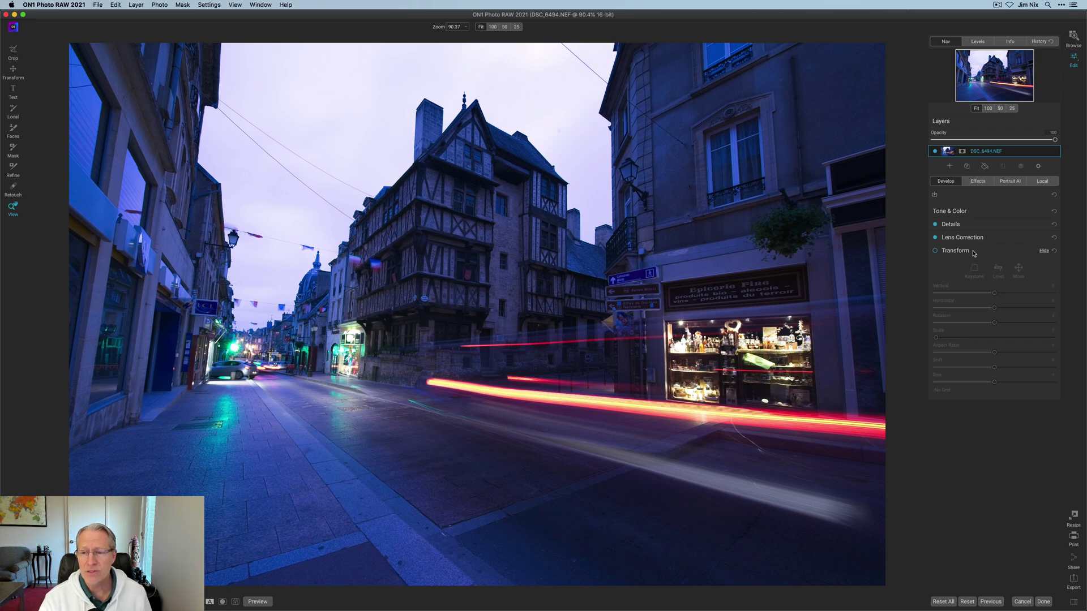
pyautogui.click(935, 251)
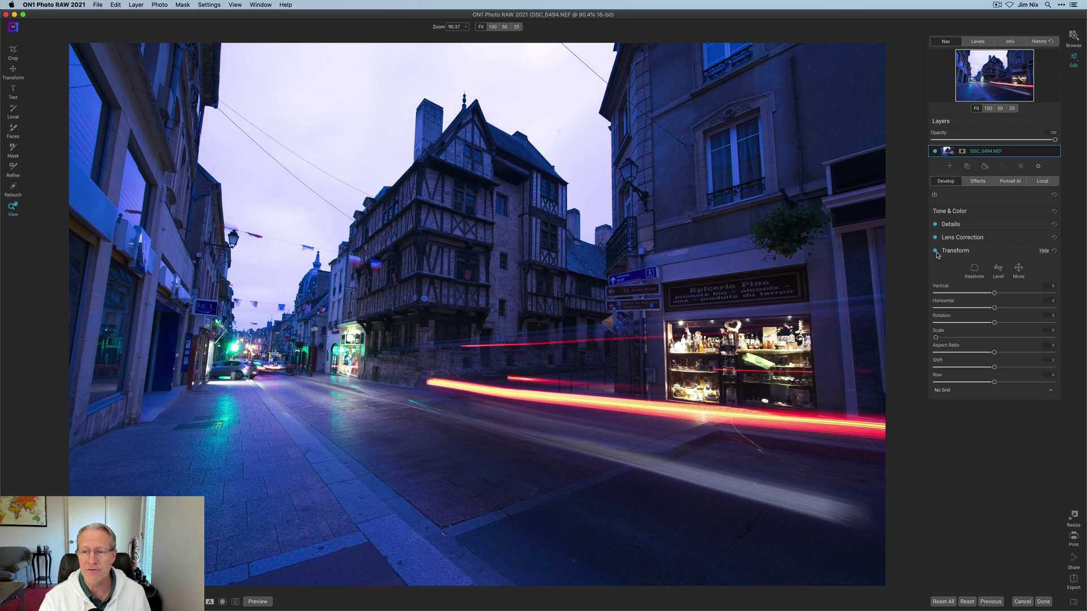
pyautogui.click(974, 273)
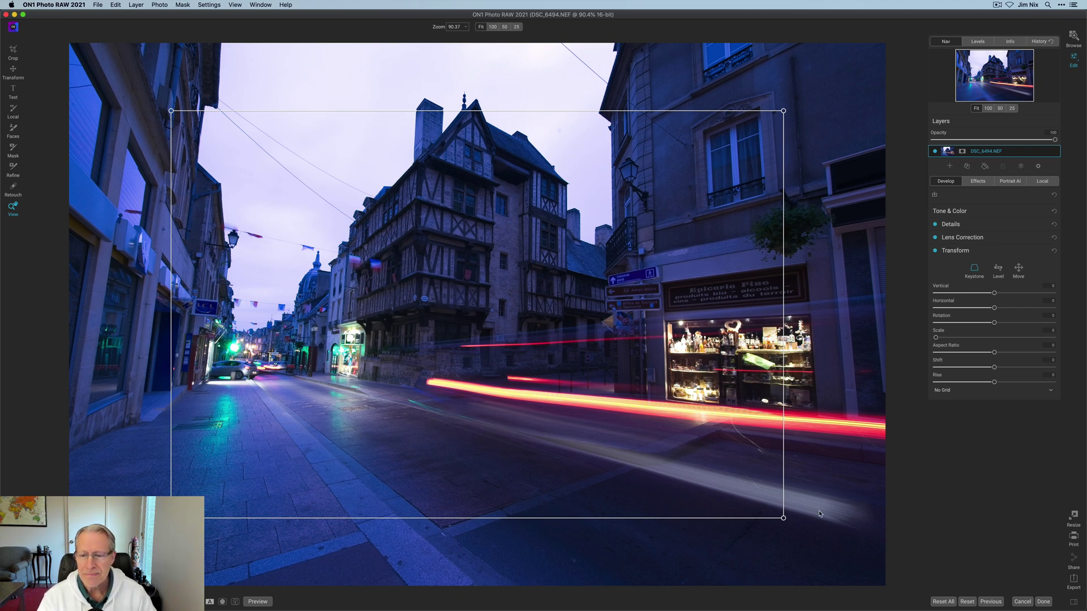
# Step: Drag the keystone outline's four corners to follow the leaning building verticals
pyautogui.moveTo(783, 518); pyautogui.dragTo(842, 486)
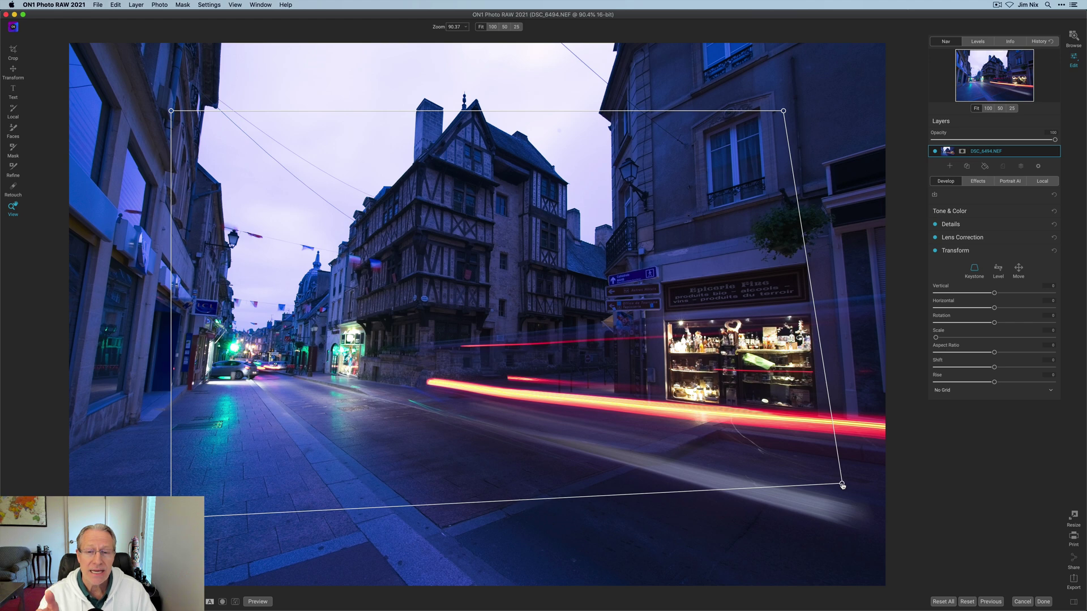
pyautogui.moveTo(842, 485); pyautogui.dragTo(854, 457)
pyautogui.moveTo(785, 112); pyautogui.dragTo(824, 106)
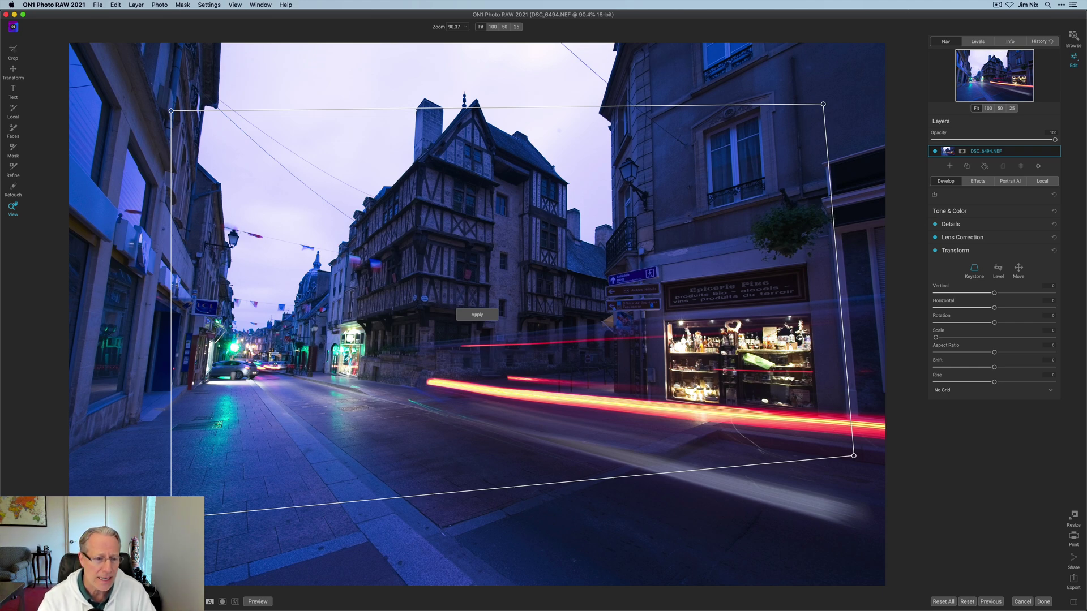
pyautogui.moveTo(171, 518); pyautogui.dragTo(136, 463)
pyautogui.moveTo(171, 111); pyautogui.dragTo(183, 109)
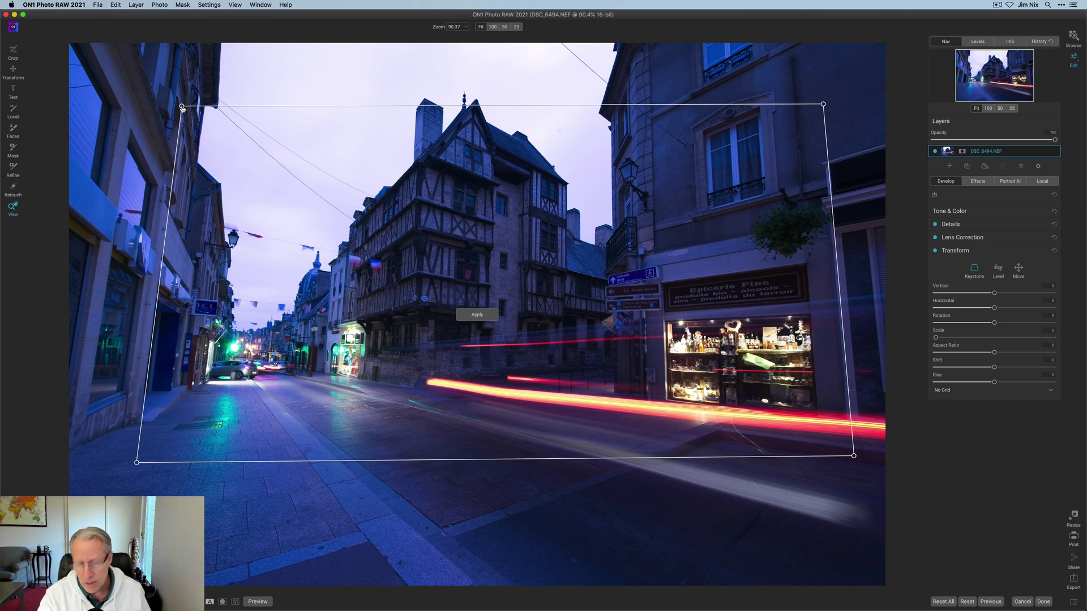
# Step: Apply the keystone correction, then crop inward to trim the empty warped edges
pyautogui.press('Return')
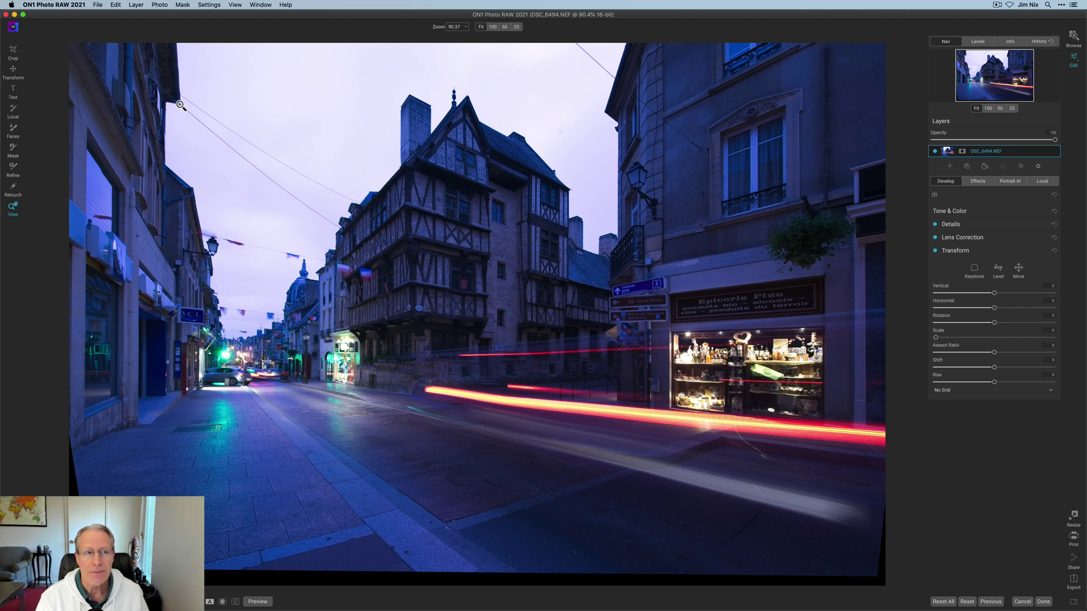
pyautogui.click(13, 51)
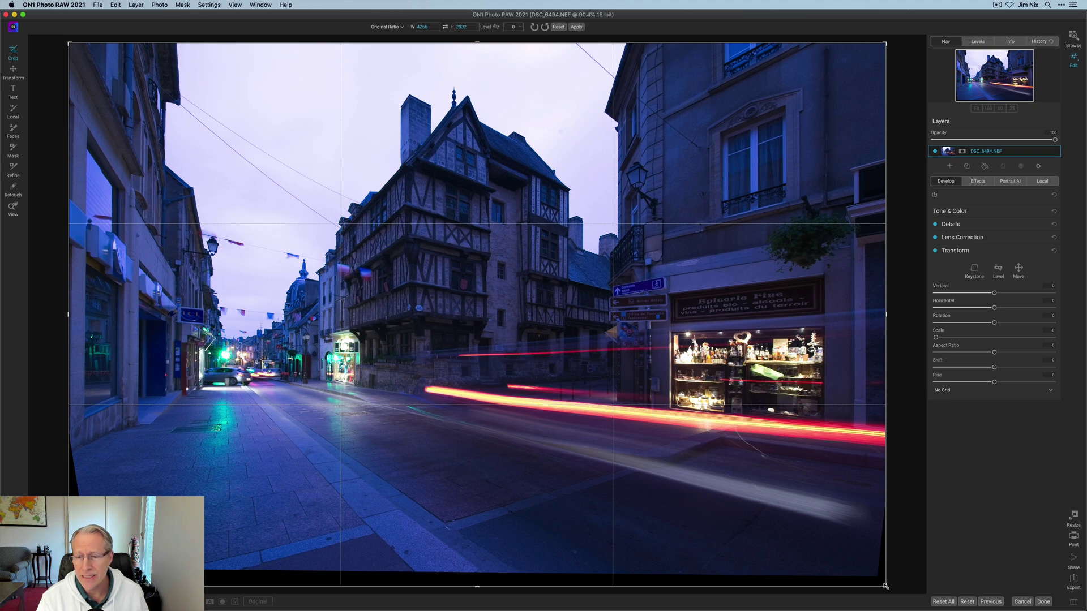
pyautogui.moveTo(885, 586); pyautogui.dragTo(865, 572)
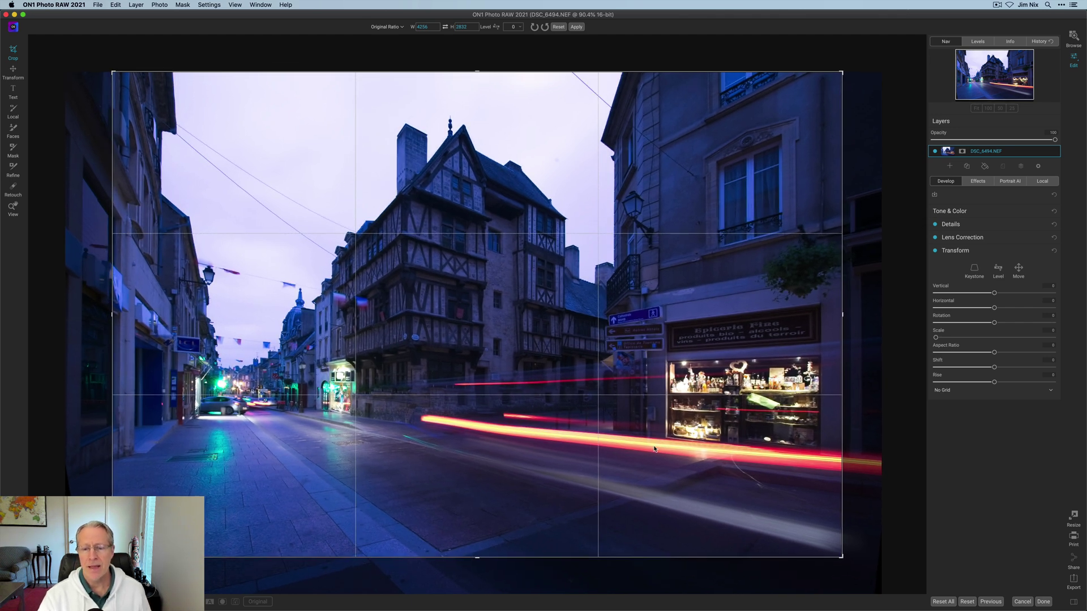
pyautogui.press('Return')
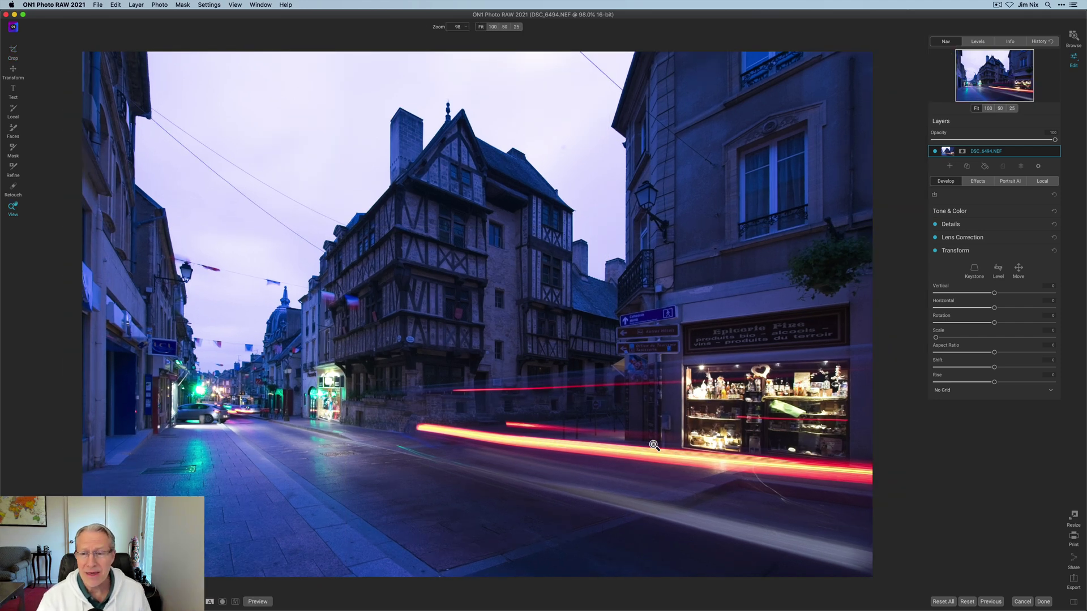
# Step: Compare the straightened photo with the original, then expand Tone & Color
pyautogui.click(262, 602)
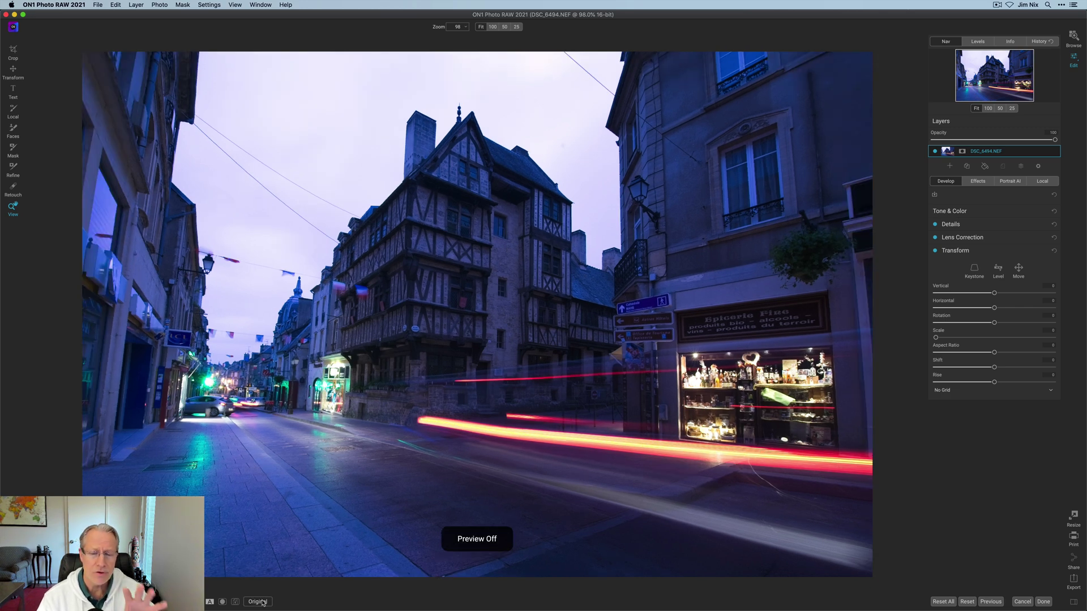
pyautogui.click(262, 602)
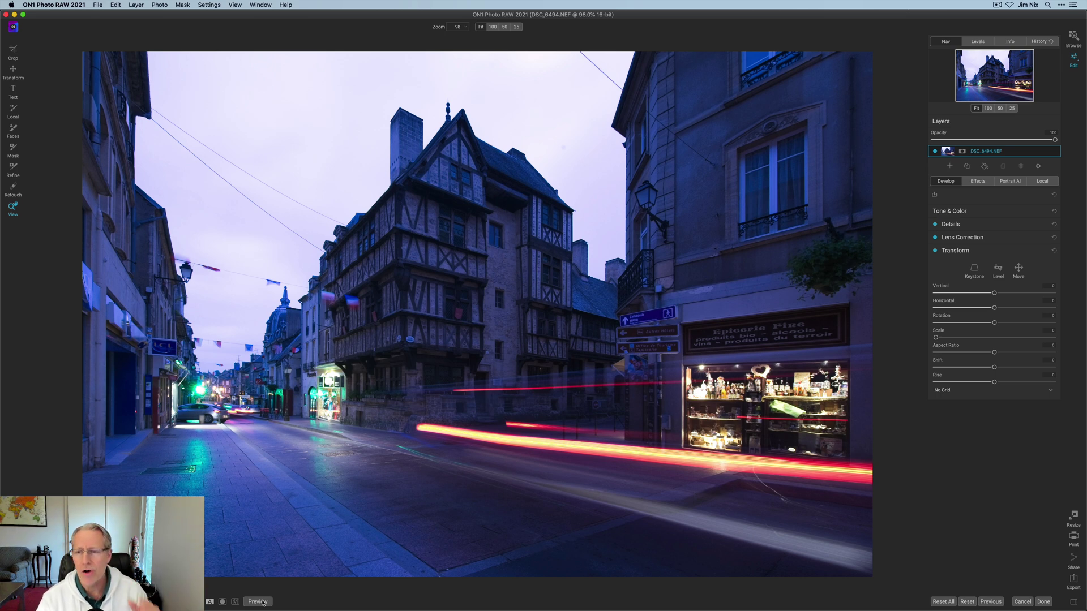
pyautogui.click(965, 212)
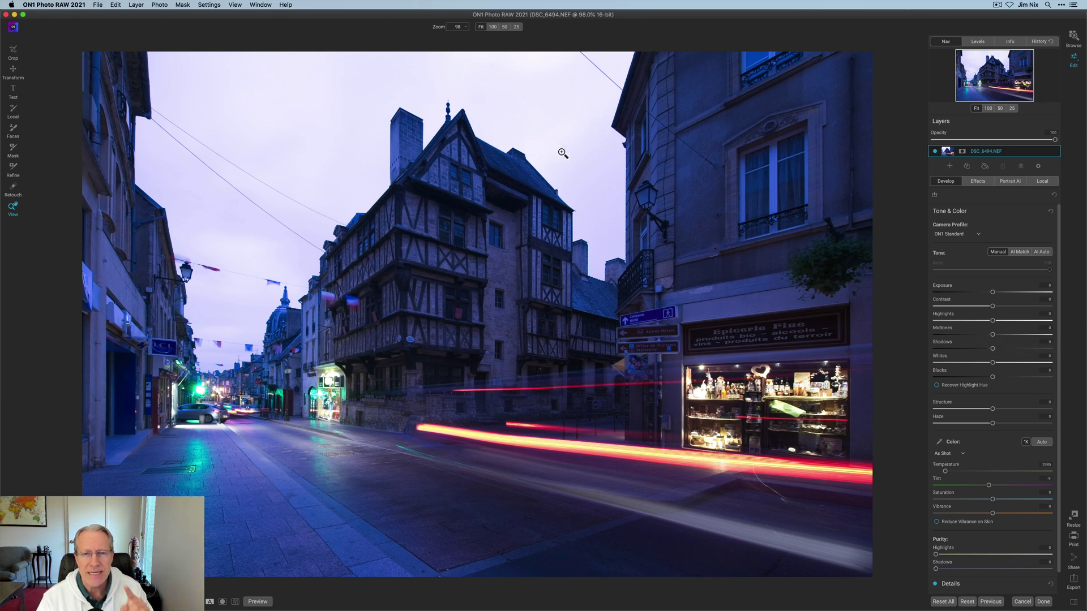
# Step: Remove the small spot in the sky with the Retouch brush
pyautogui.click(13, 189)
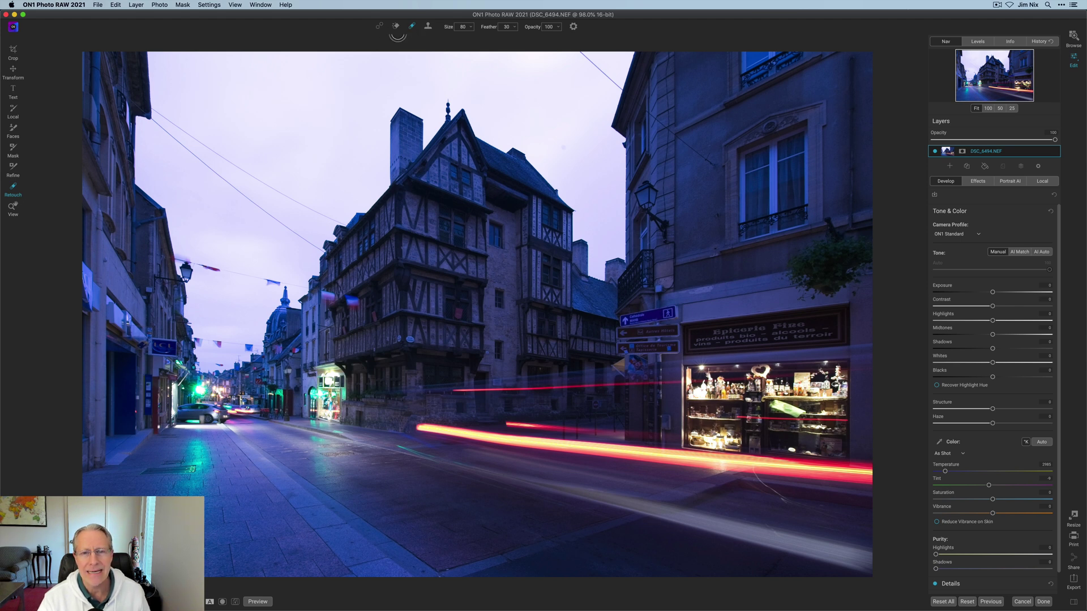
pyautogui.click(563, 147)
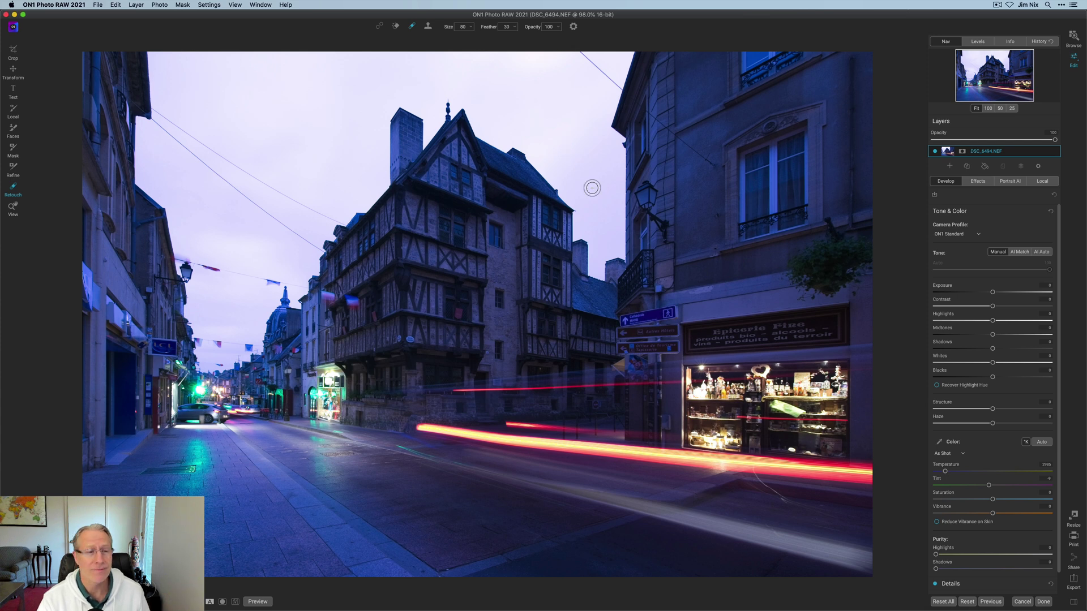
pyautogui.click(13, 210)
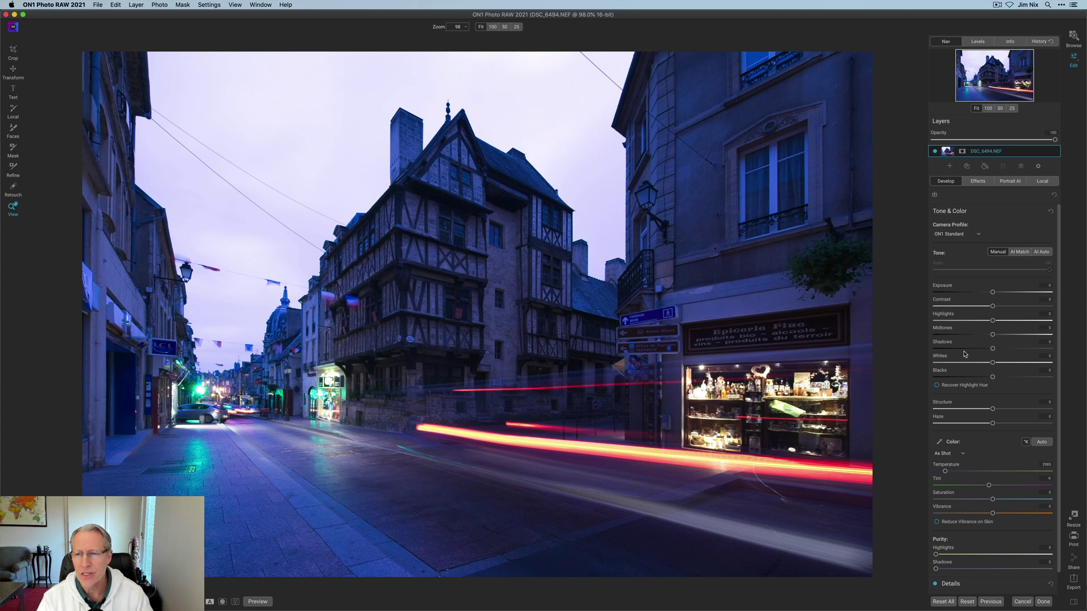
# Step: Set Contrast to 23, Highlights to -100, lift Shadows, and Temperature to about 4650
pyautogui.scroll(-1, 976, 283)
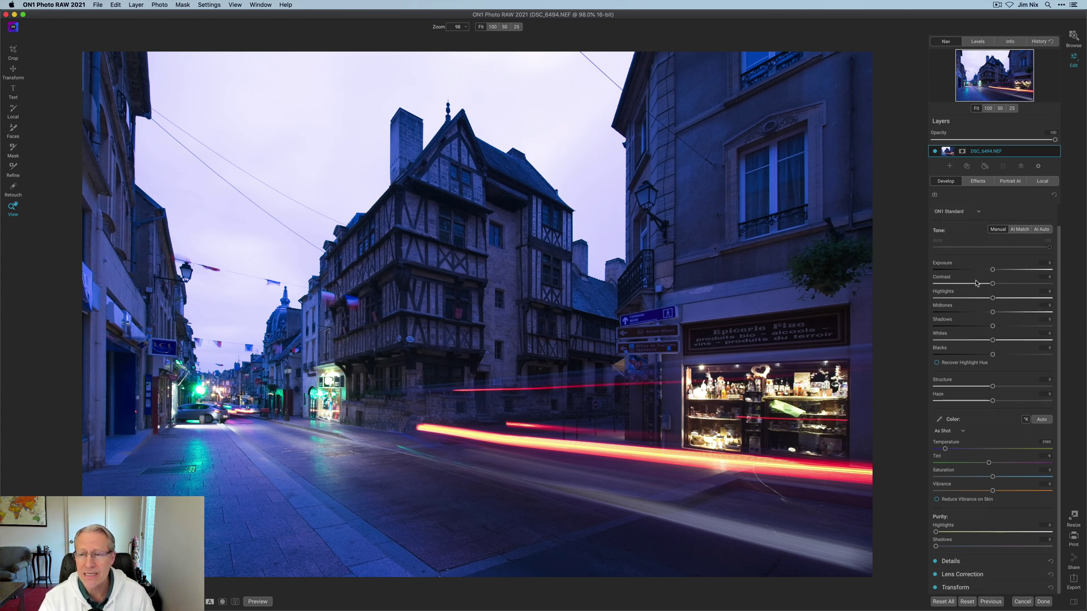
pyautogui.moveTo(992, 283); pyautogui.dragTo(1010, 286)
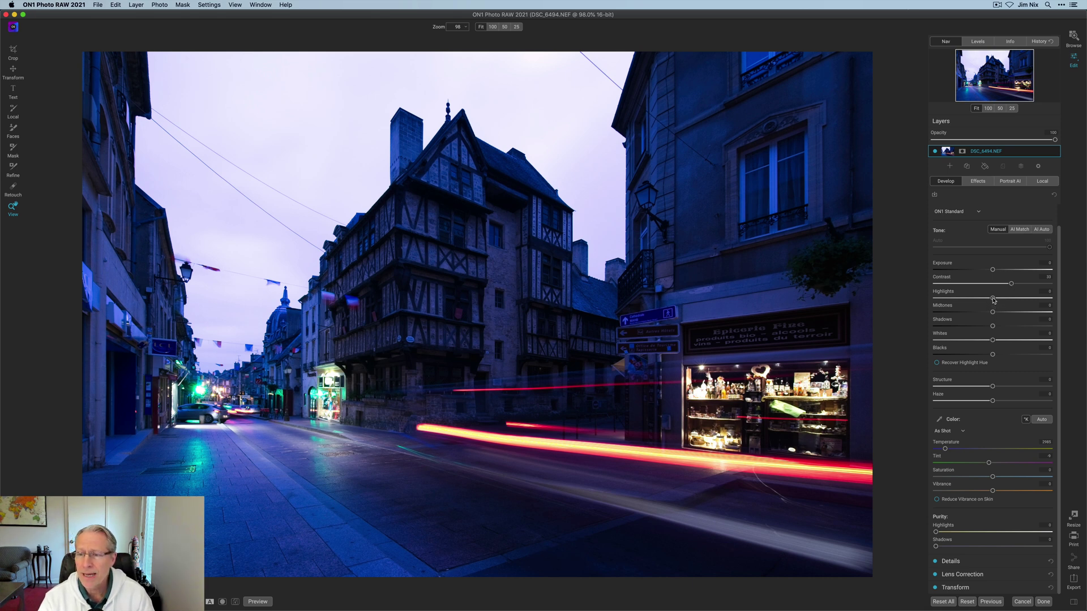
pyautogui.moveTo(993, 299); pyautogui.dragTo(926, 295)
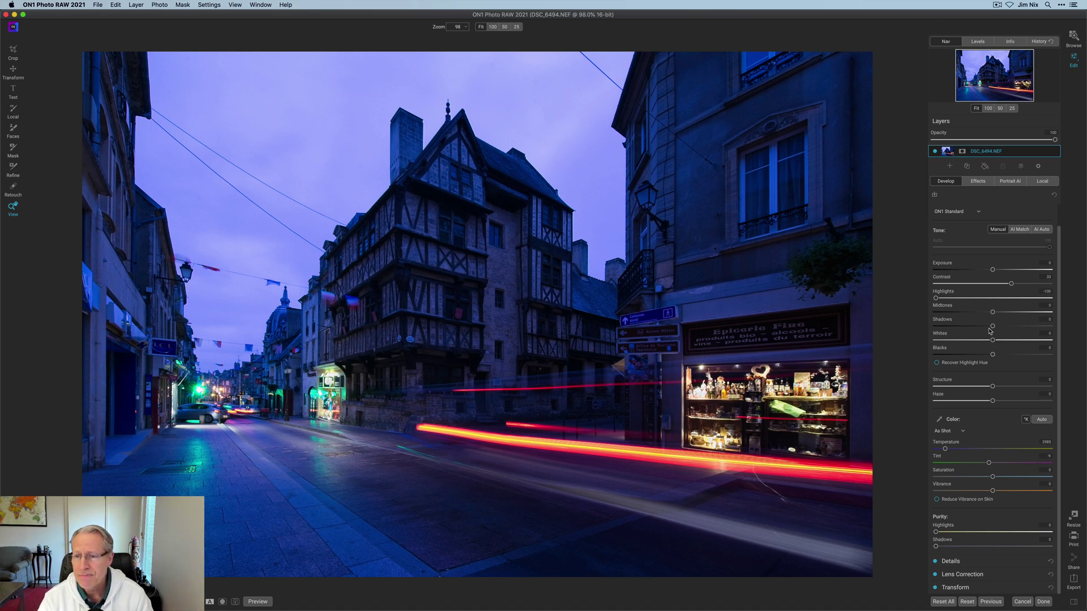
pyautogui.moveTo(993, 327); pyautogui.dragTo(999, 329)
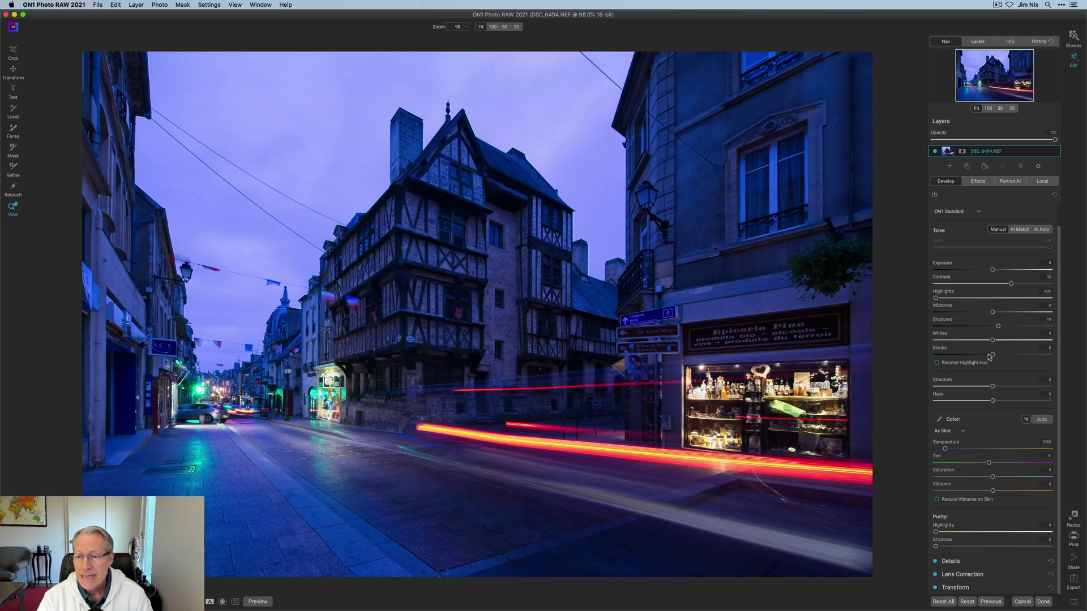
pyautogui.moveTo(945, 450); pyautogui.dragTo(961, 450)
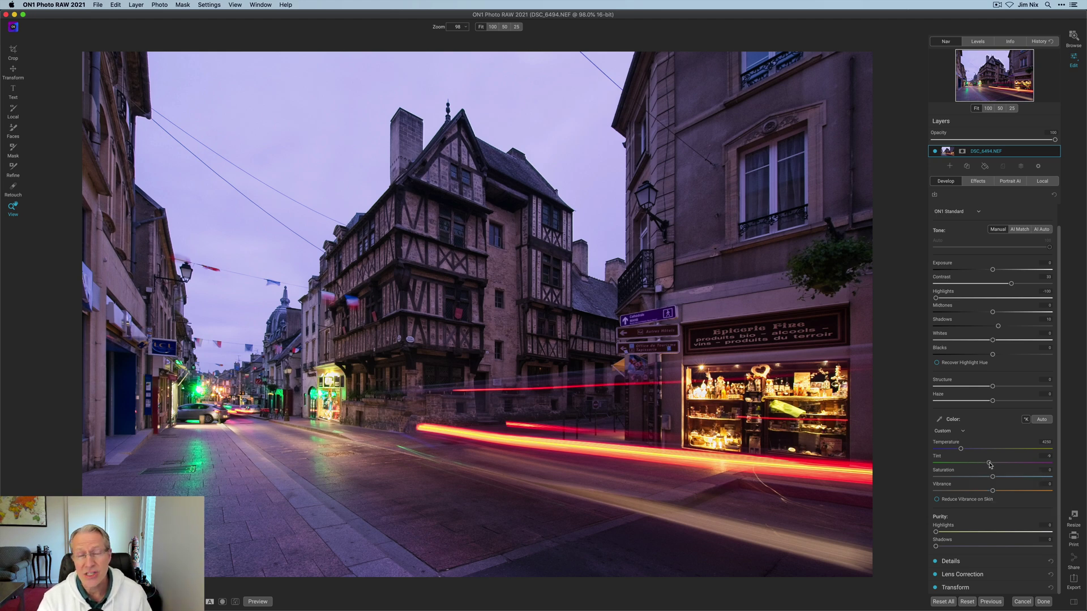
pyautogui.moveTo(989, 464); pyautogui.dragTo(982, 464)
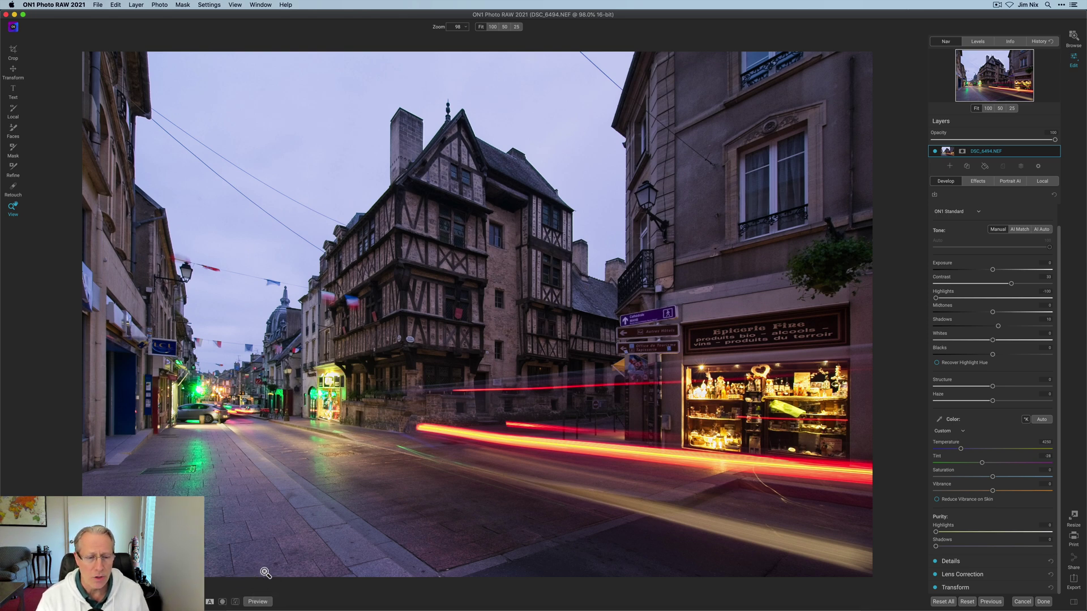
pyautogui.click(258, 602)
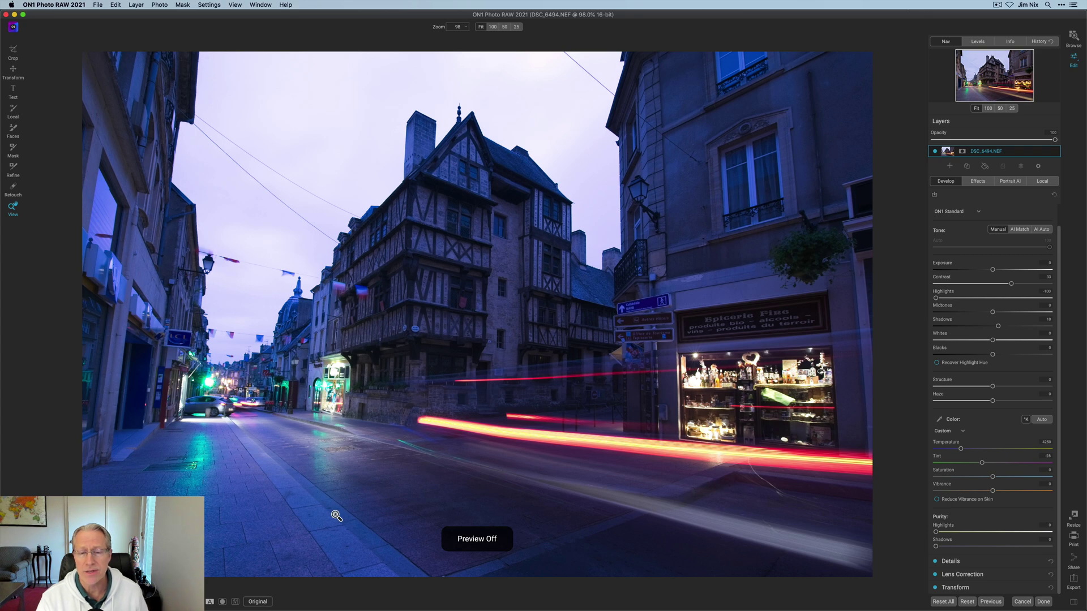
pyautogui.click(260, 602)
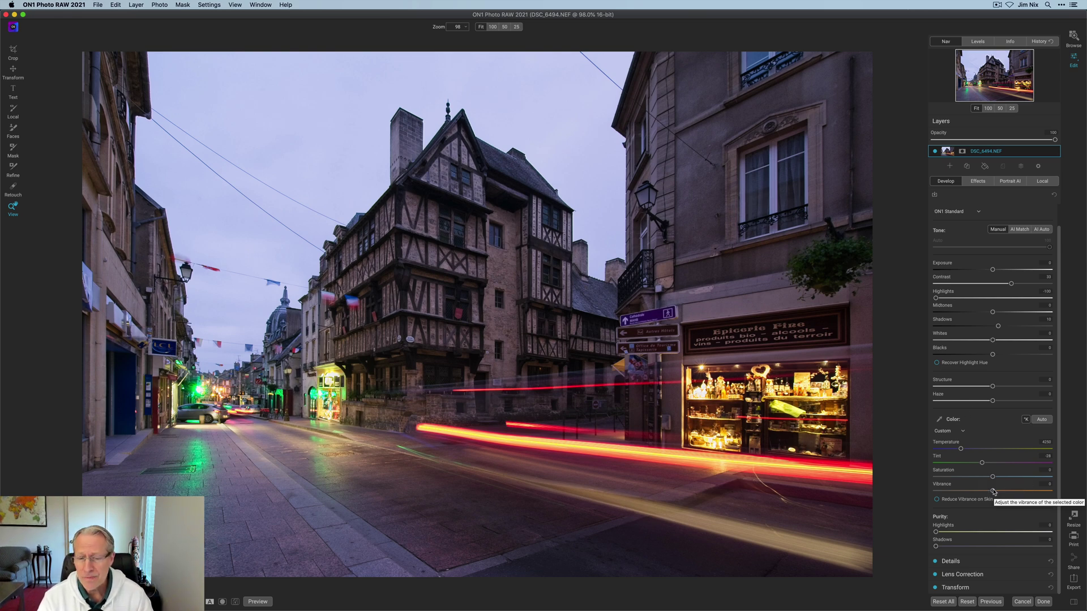
pyautogui.moveTo(993, 491); pyautogui.dragTo(1008, 490)
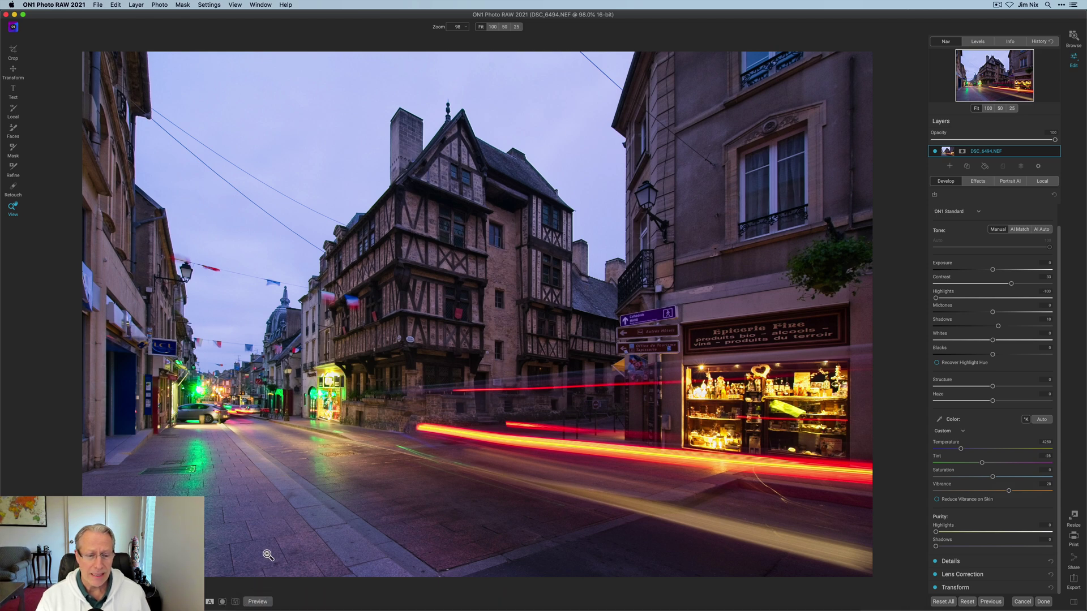
pyautogui.click(262, 604)
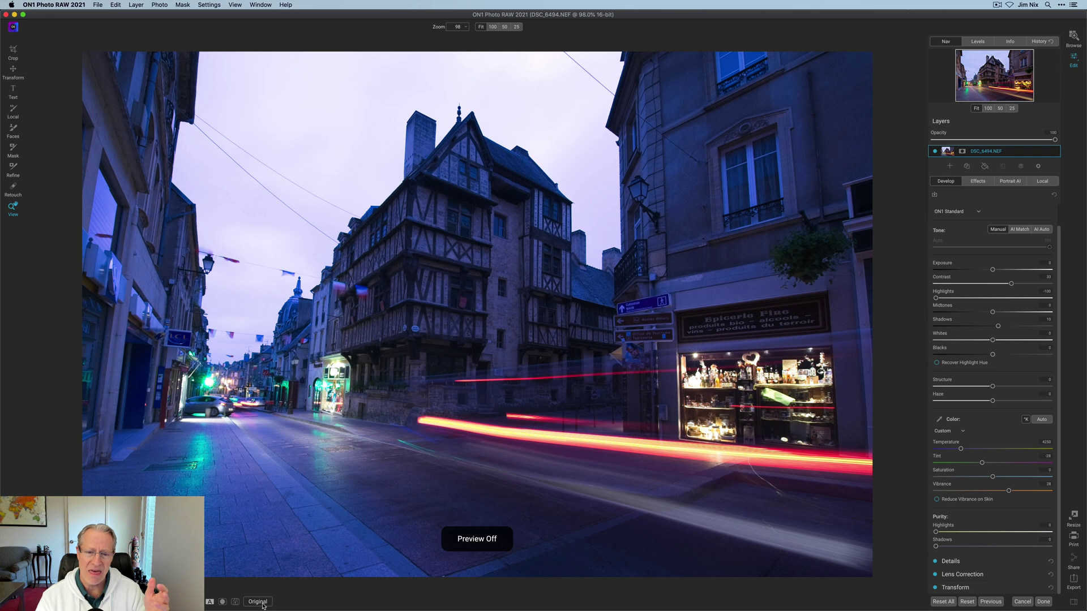
pyautogui.click(262, 604)
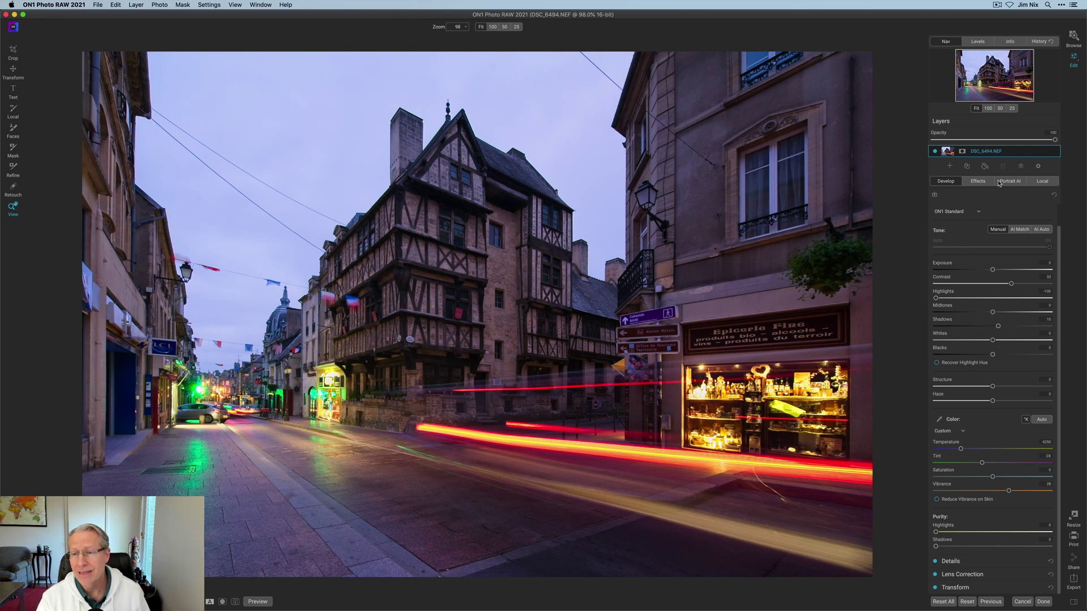
# Step: Add an HDR Look filter from Effects and raise its Clarity slightly
pyautogui.click(979, 181)
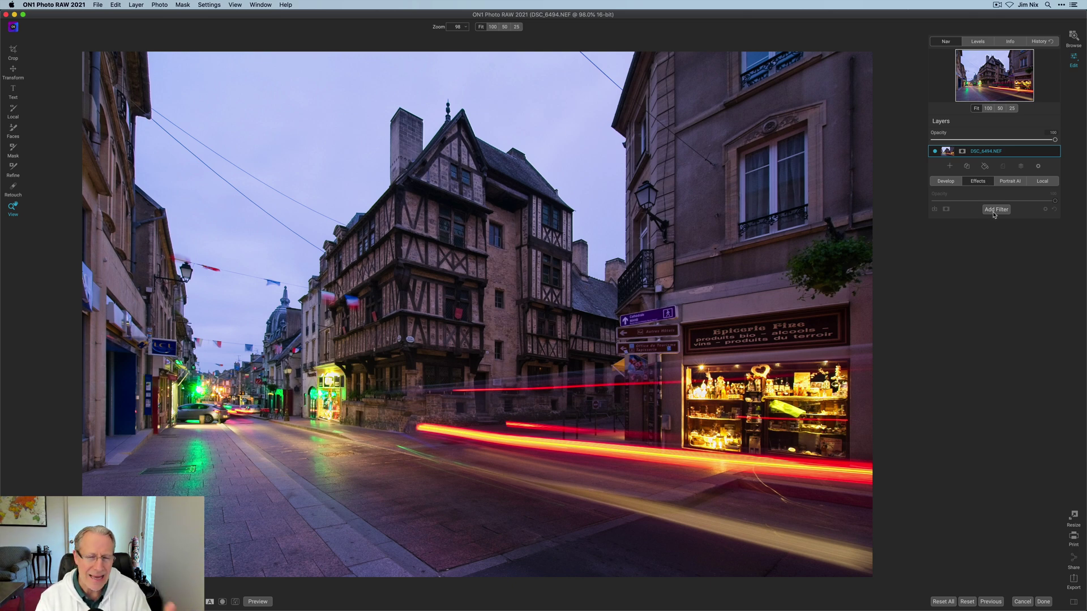
pyautogui.click(995, 209)
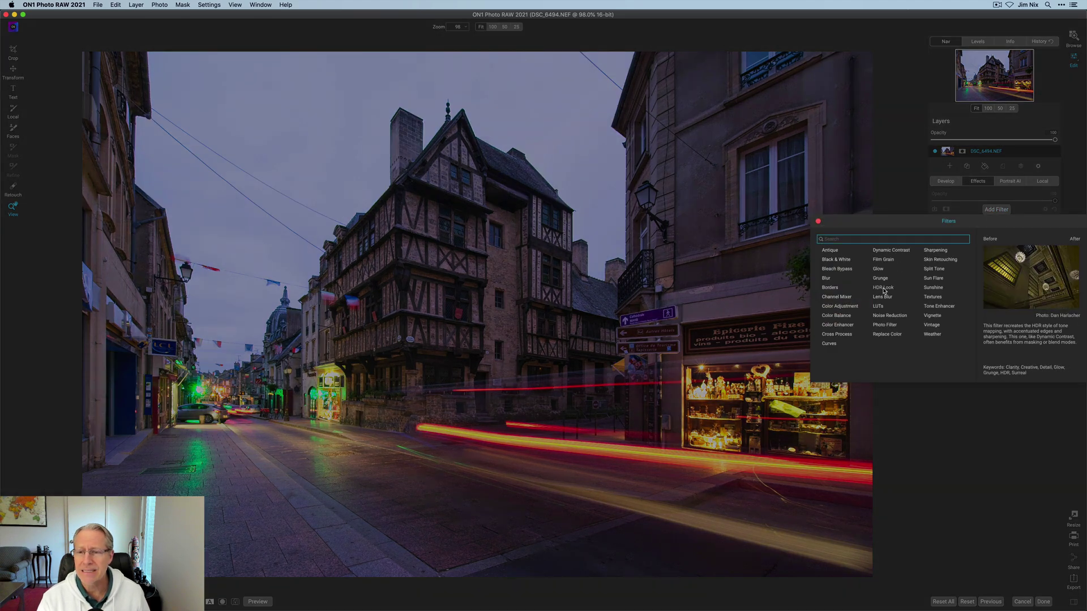
pyautogui.click(883, 288)
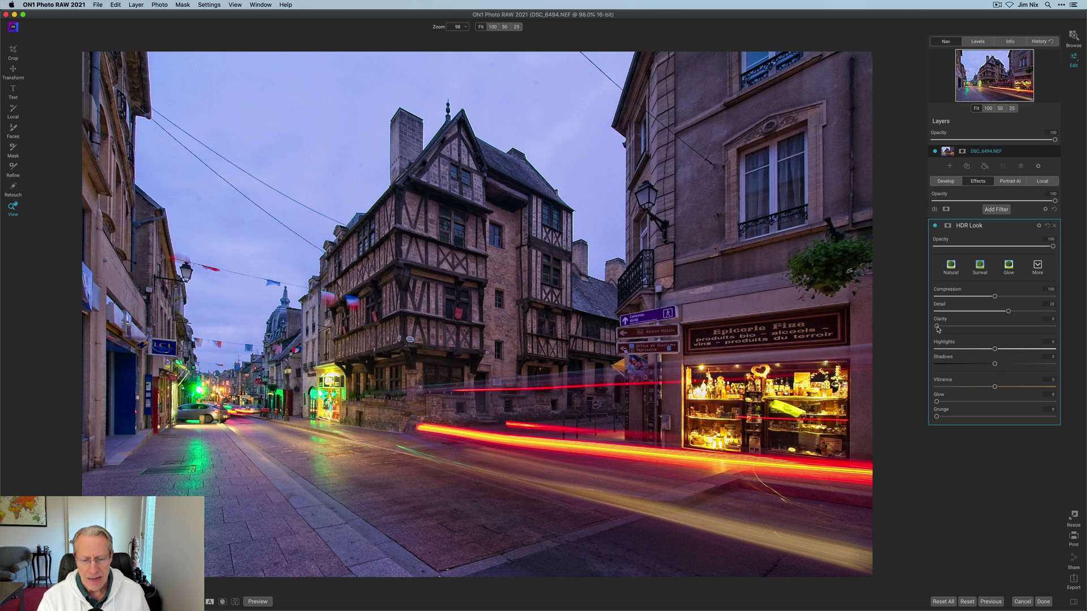
pyautogui.moveTo(937, 327); pyautogui.dragTo(973, 329)
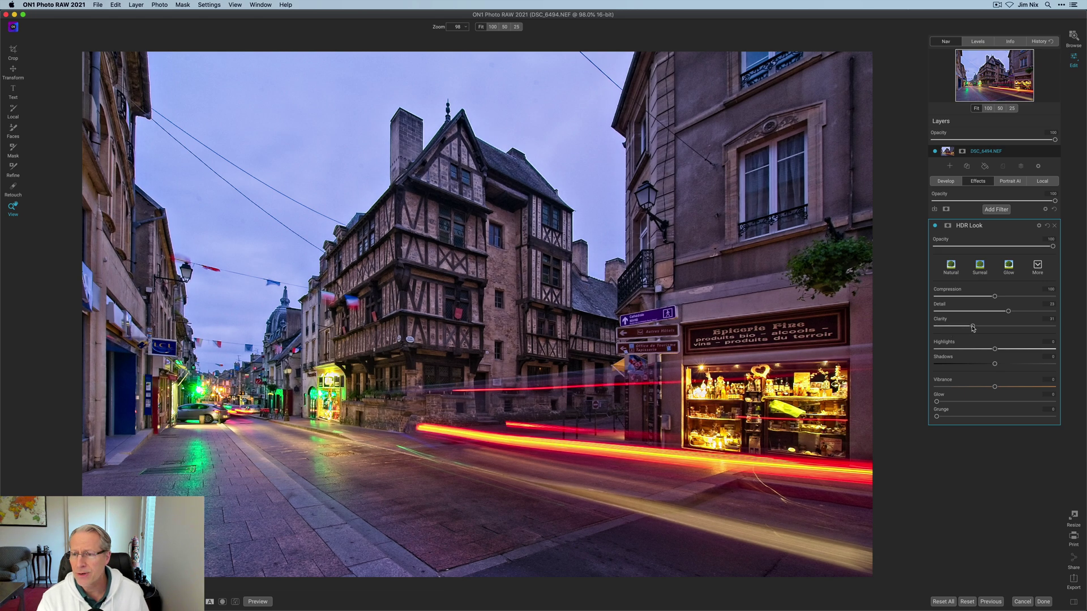
# Step: Lower the HDR Look Highlights to -58 and add a little Glow, comparing before and after
pyautogui.click(935, 226)
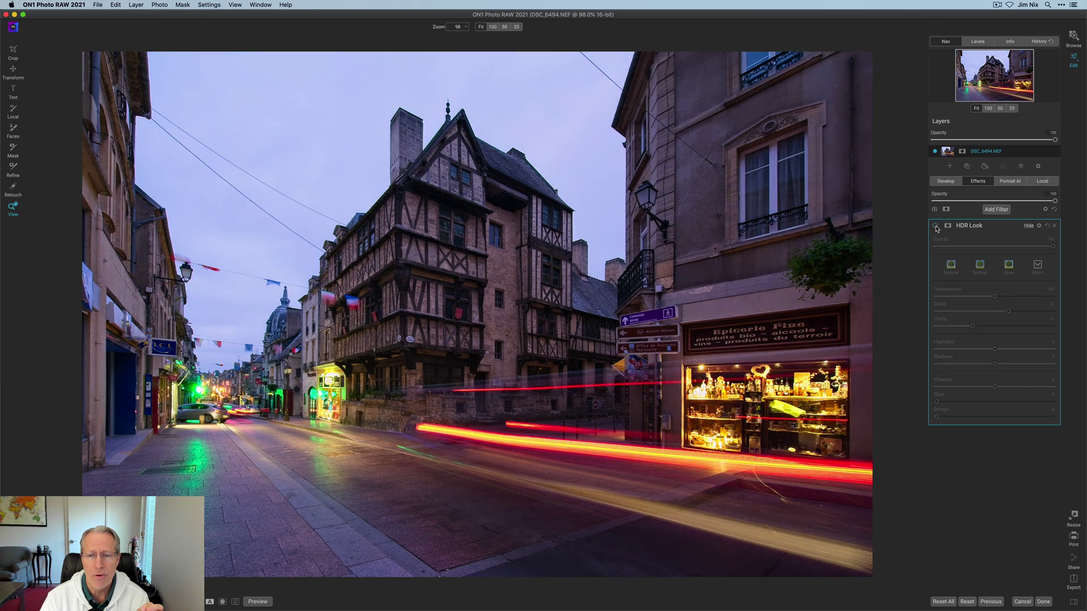
pyautogui.click(935, 227)
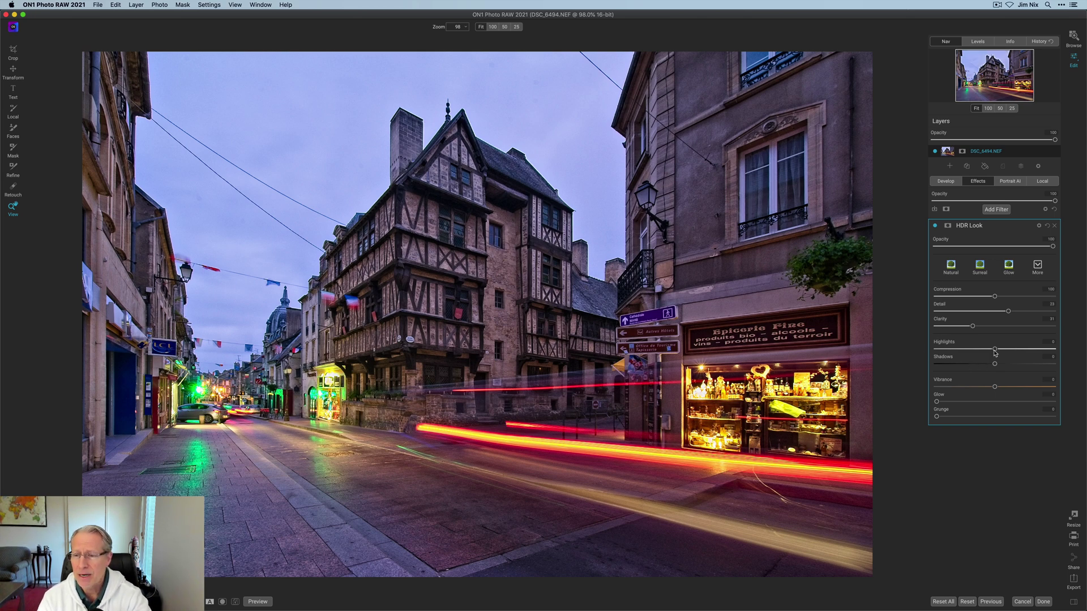
pyautogui.moveTo(994, 349); pyautogui.dragTo(950, 352)
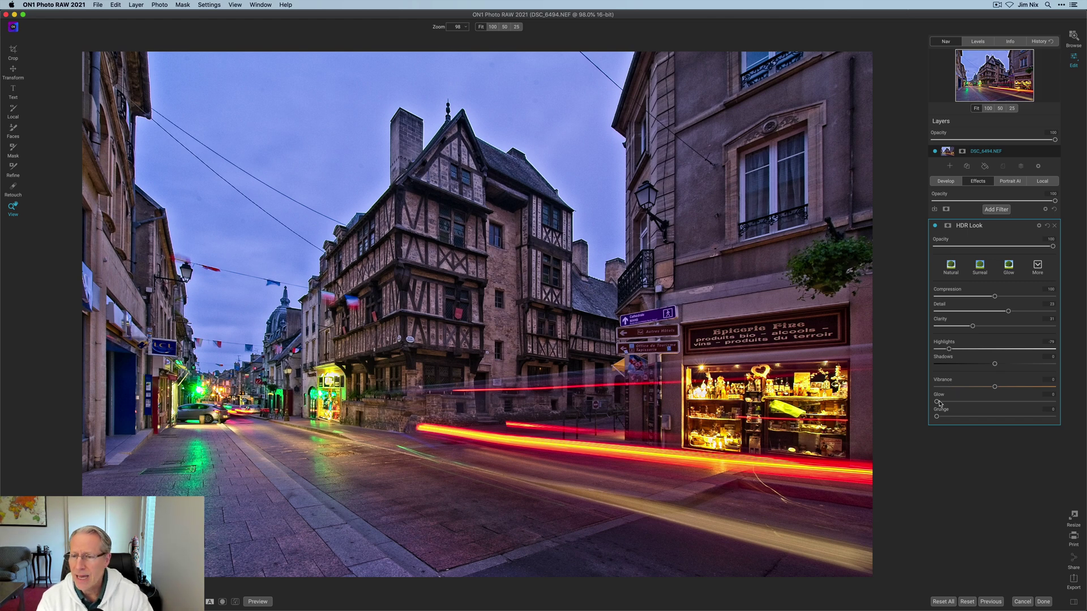
pyautogui.moveTo(936, 402); pyautogui.dragTo(950, 404)
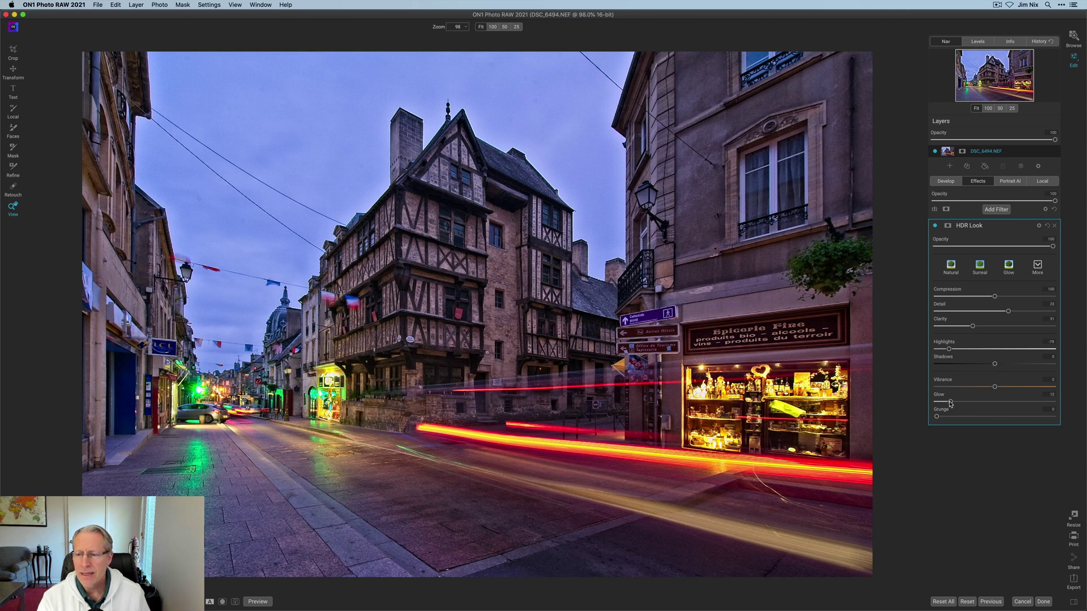
pyautogui.click(935, 226)
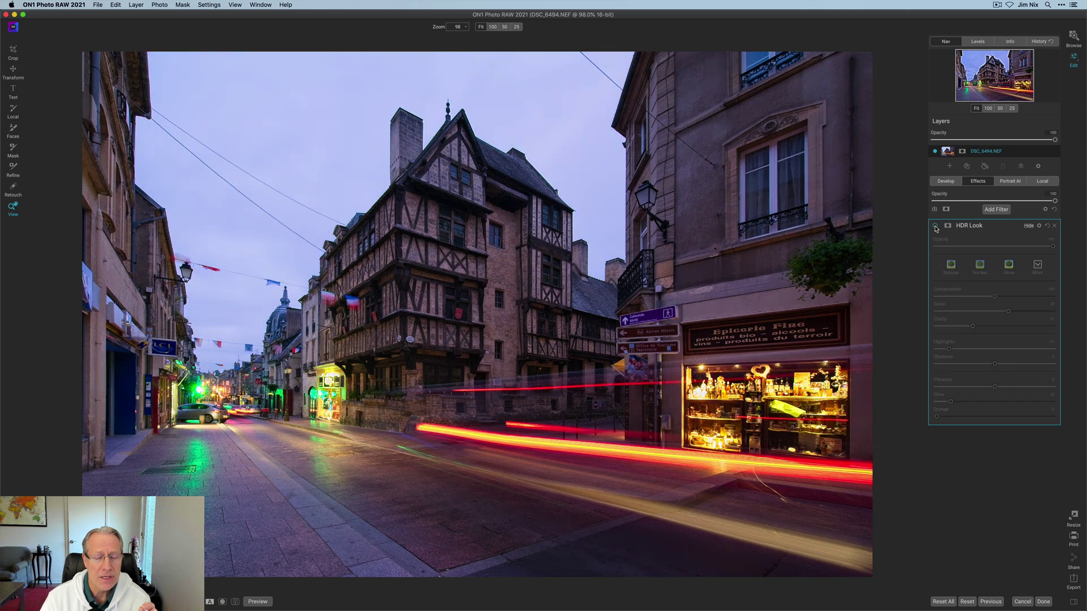
pyautogui.click(935, 226)
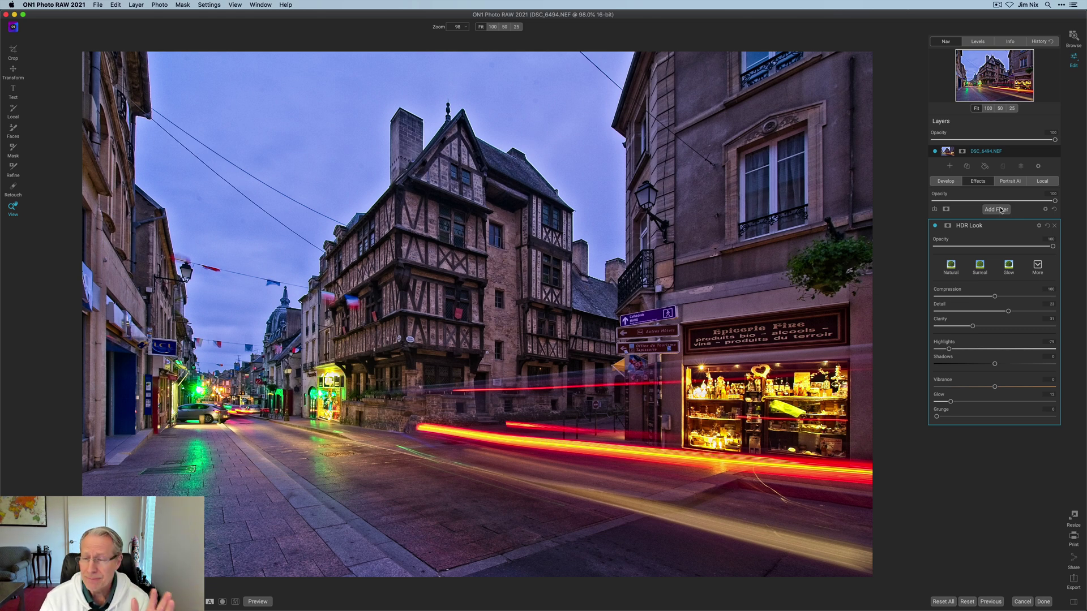
# Step: Add a Color Balance filter with a blue highlight hue, higher Amount and lower Brightness
pyautogui.click(998, 209)
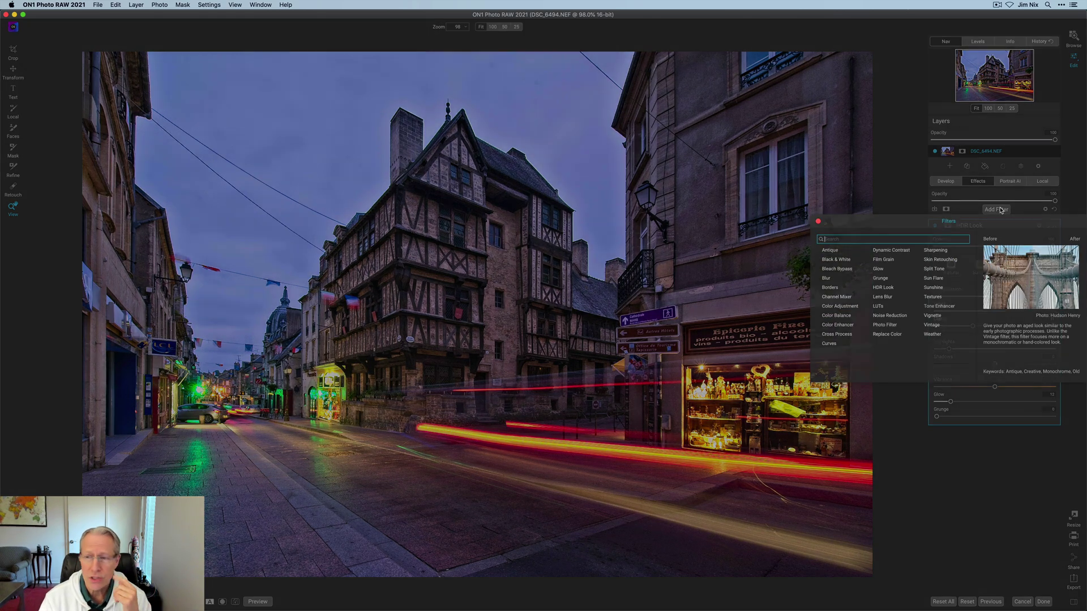
pyautogui.click(838, 317)
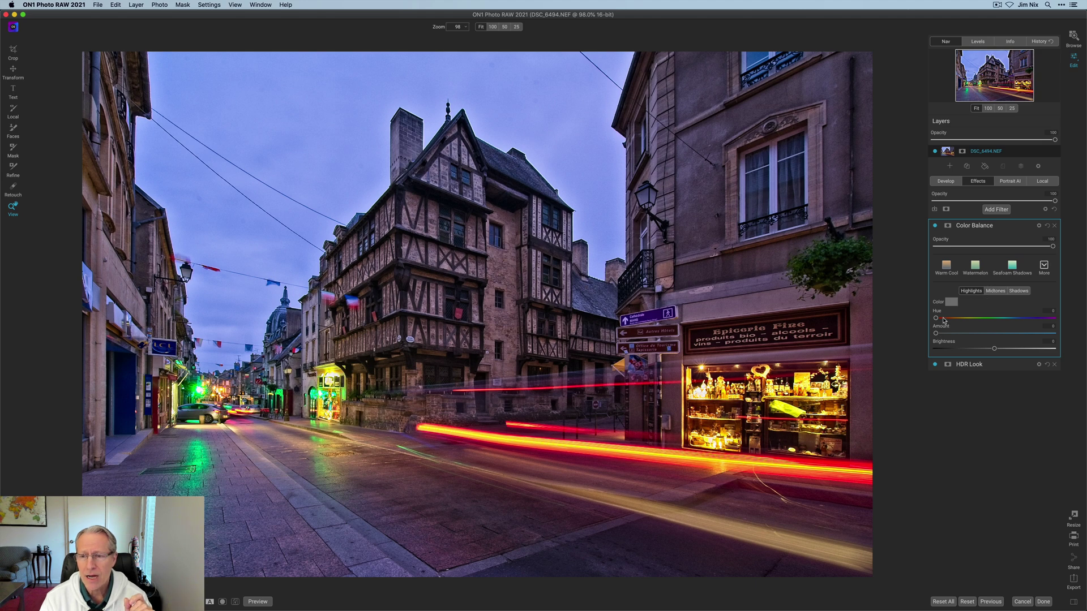
pyautogui.moveTo(937, 319); pyautogui.dragTo(1010, 316)
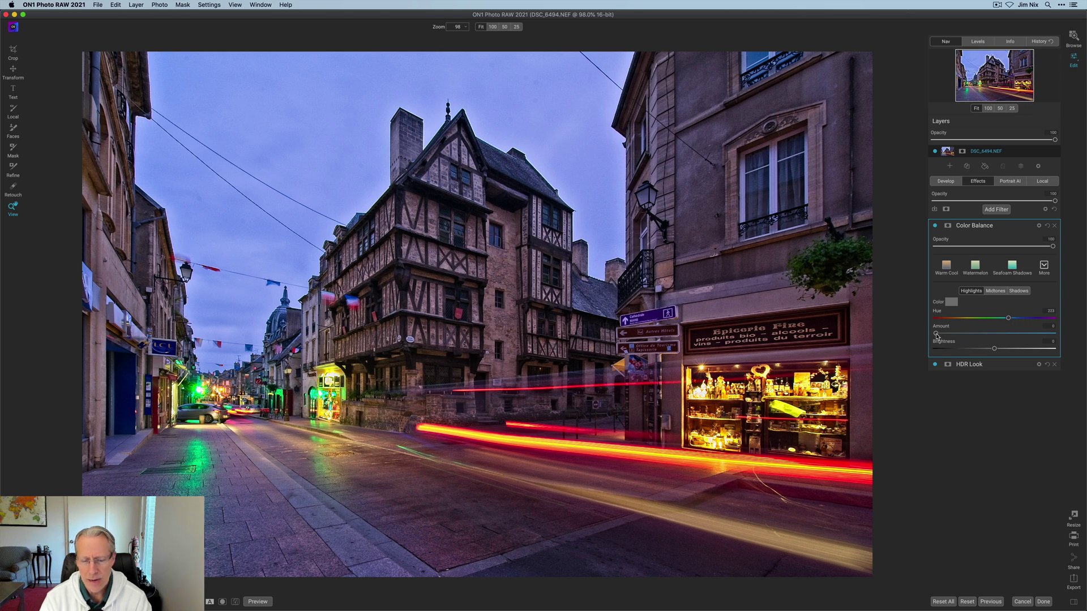
pyautogui.moveTo(936, 334); pyautogui.dragTo(1010, 334)
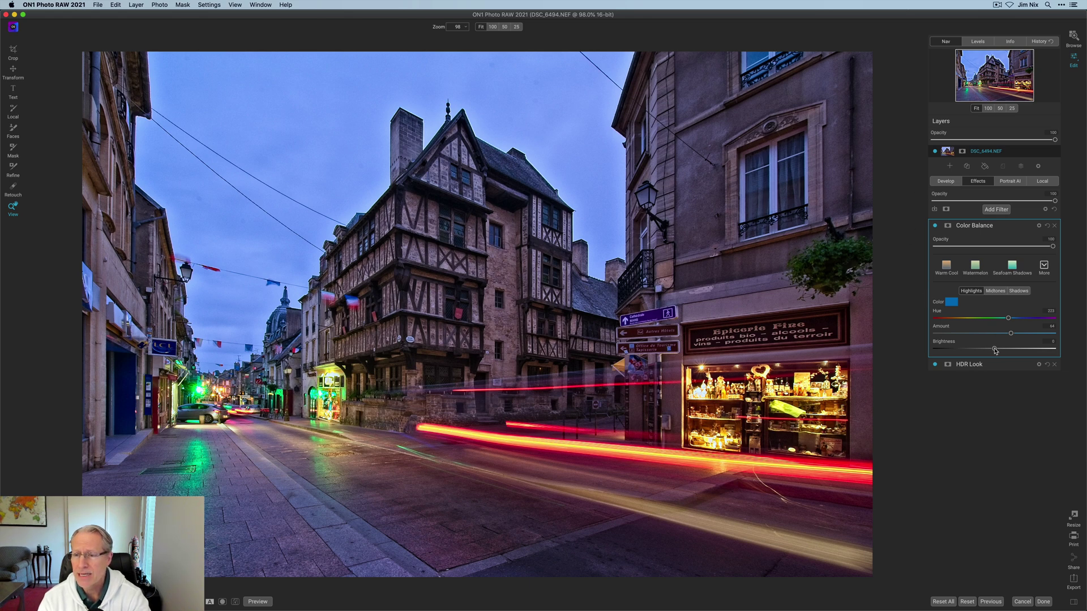
pyautogui.moveTo(994, 348); pyautogui.dragTo(900, 348)
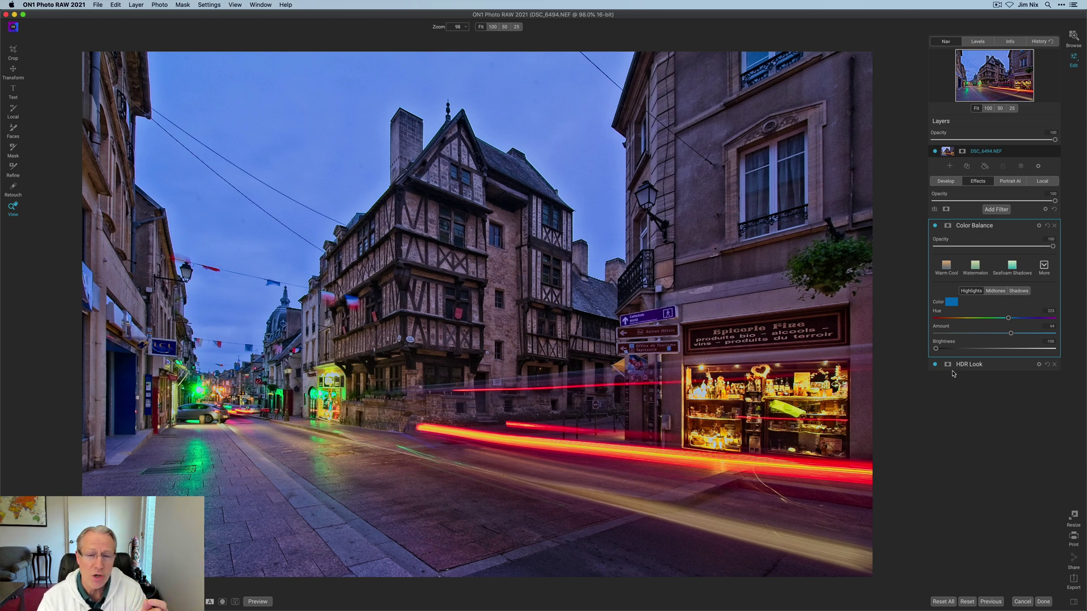
pyautogui.click(935, 226)
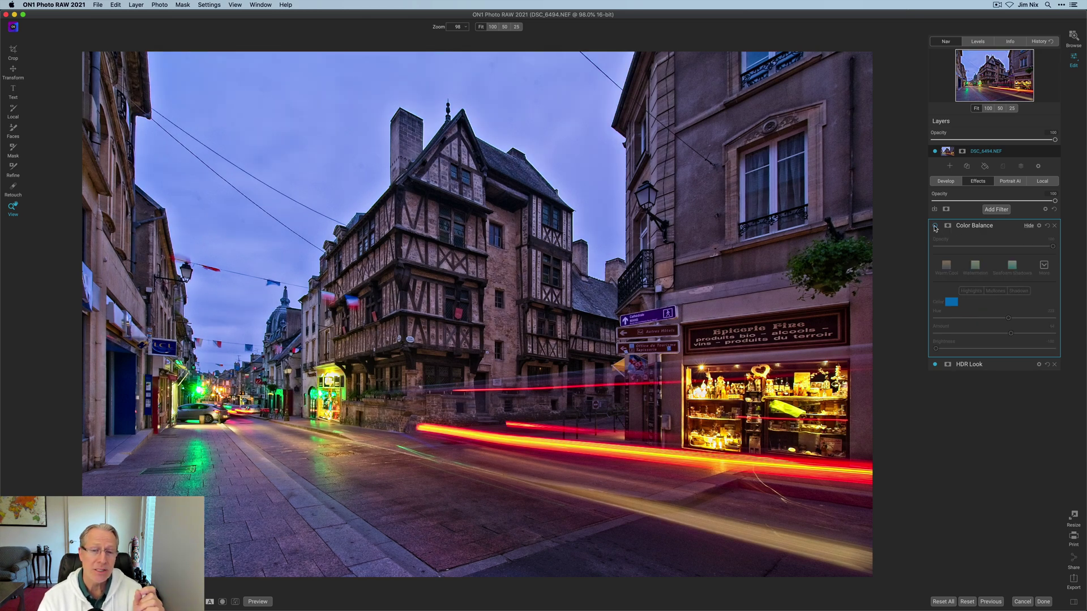
pyautogui.click(935, 227)
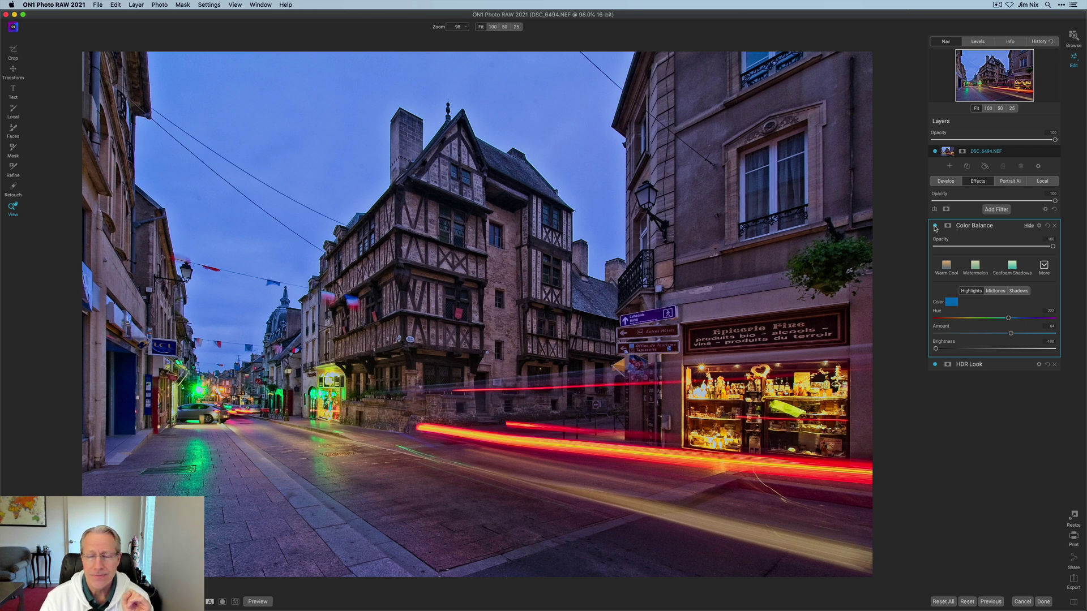
# Step: Add a Vignette filter with the Big Softy preset
pyautogui.click(935, 227)
pyautogui.click(996, 209)
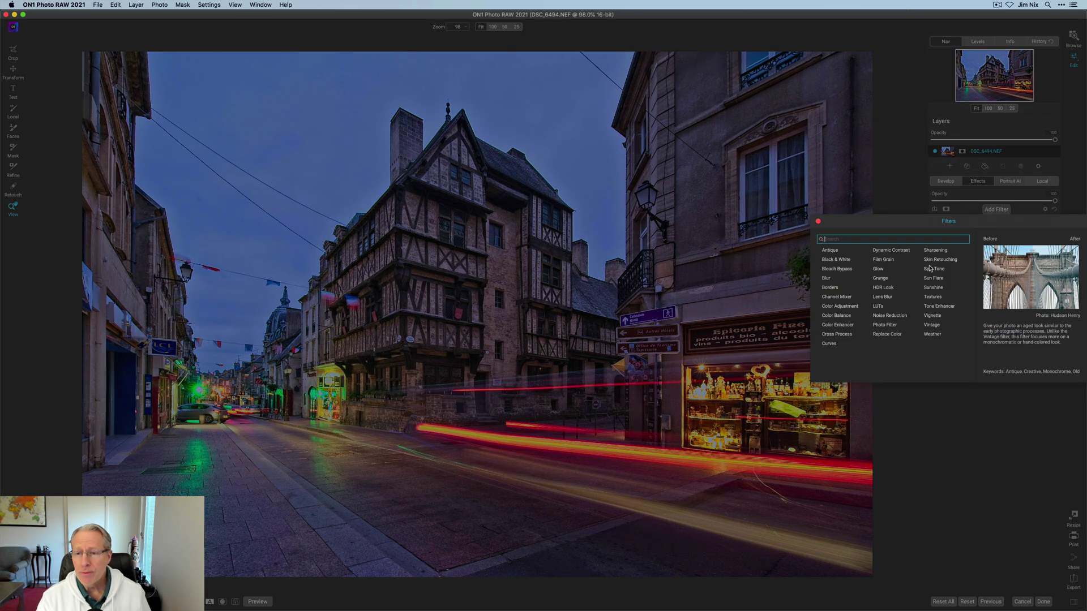
pyautogui.click(932, 316)
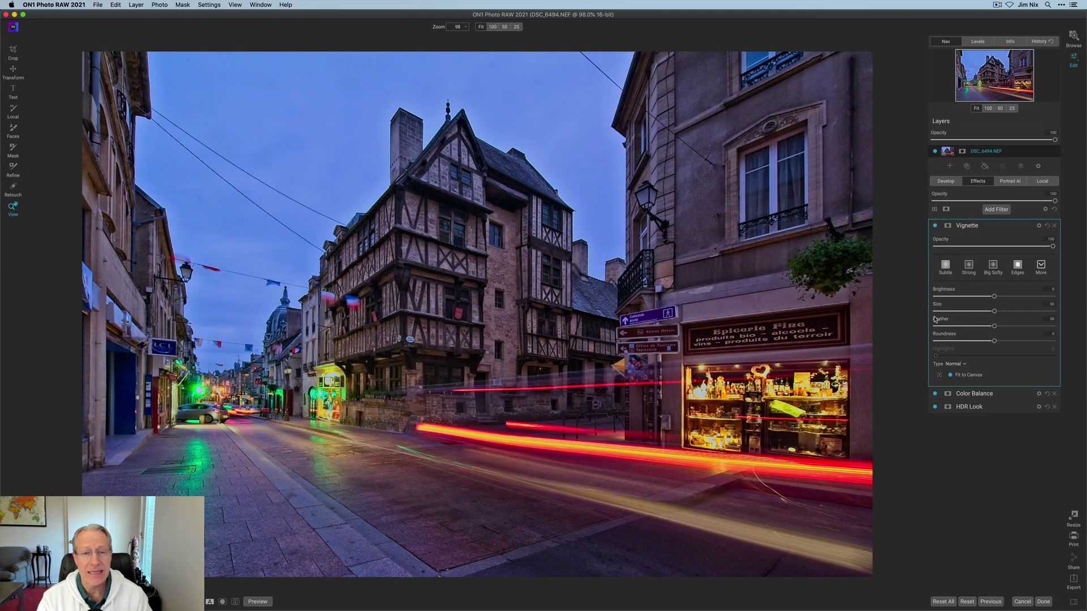
pyautogui.click(997, 273)
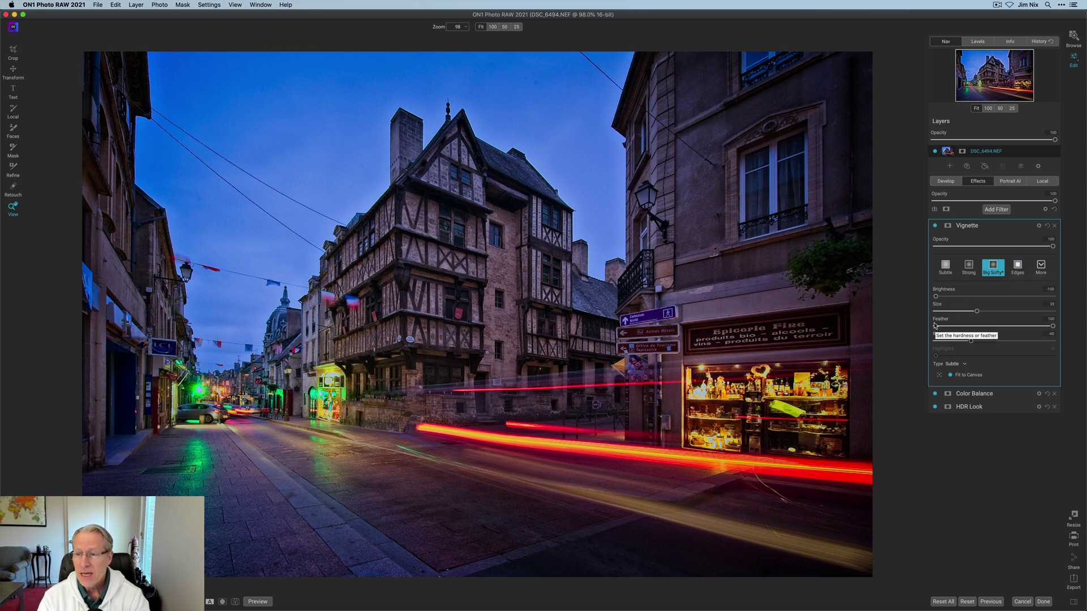
# Step: Enlarge the vignette Size and reduce its Roundness, comparing with it hidden
pyautogui.moveTo(976, 313); pyautogui.dragTo(989, 313)
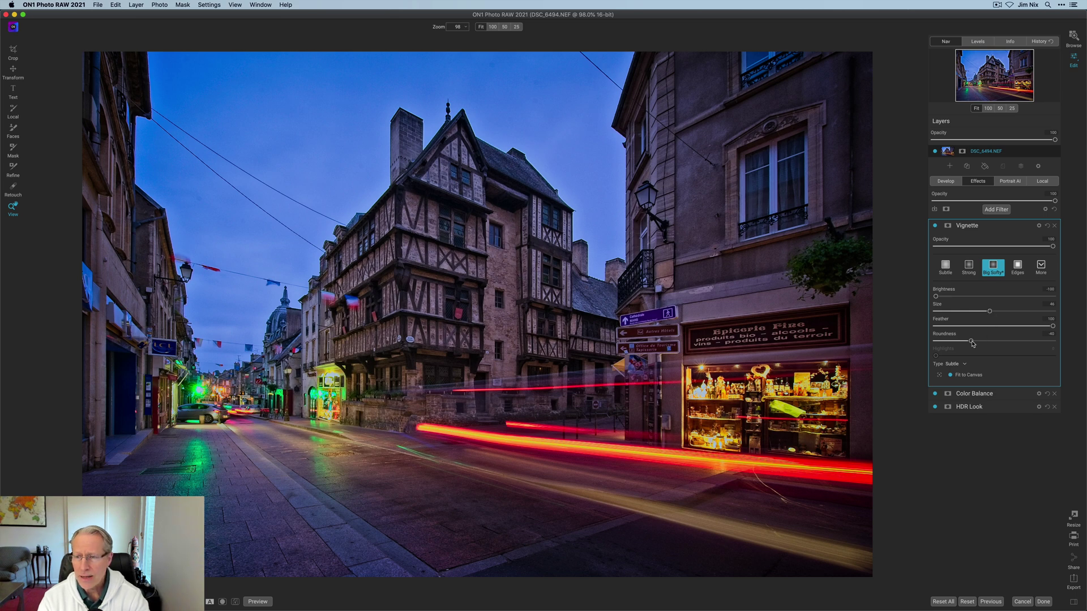
pyautogui.moveTo(972, 343); pyautogui.dragTo(961, 343)
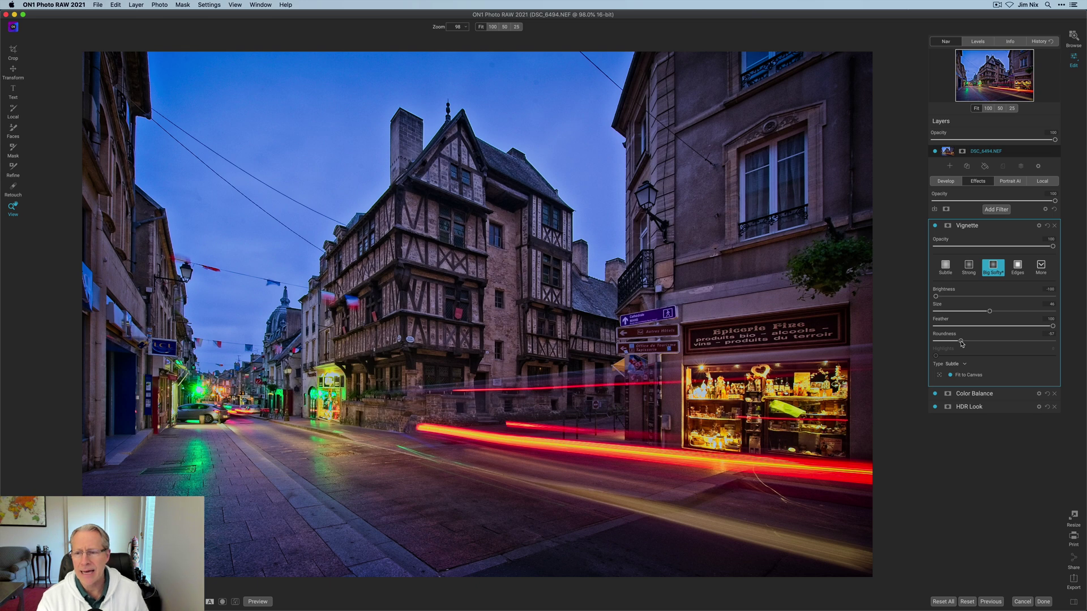
pyautogui.click(936, 226)
pyautogui.click(935, 226)
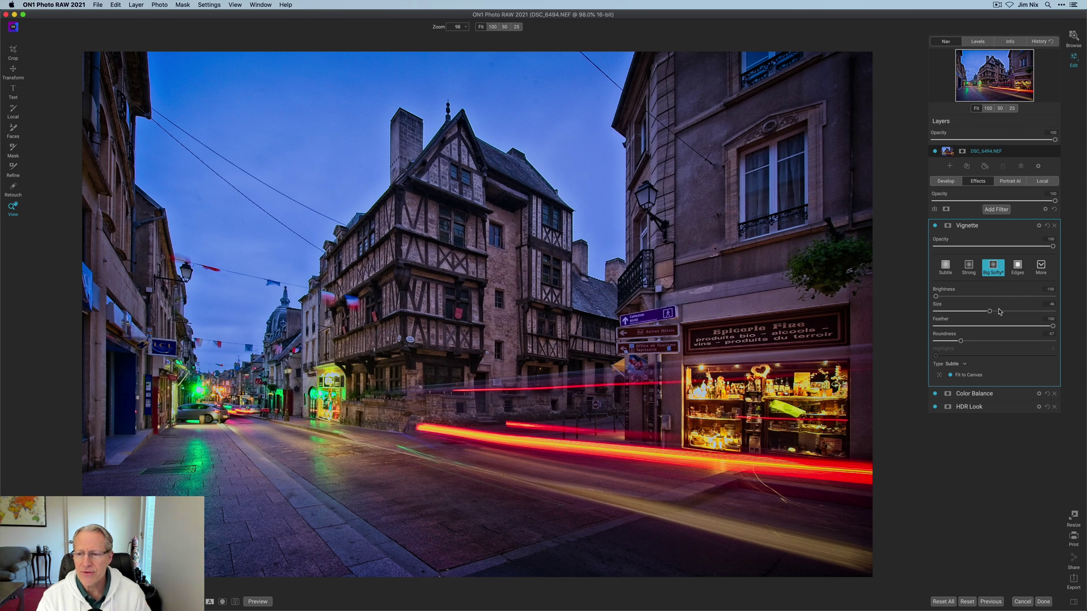
pyautogui.moveTo(989, 312)
pyautogui.mouseDown()
pyautogui.moveTo(1004, 312)
pyautogui.moveTo(977, 313)
pyautogui.mouseUp()
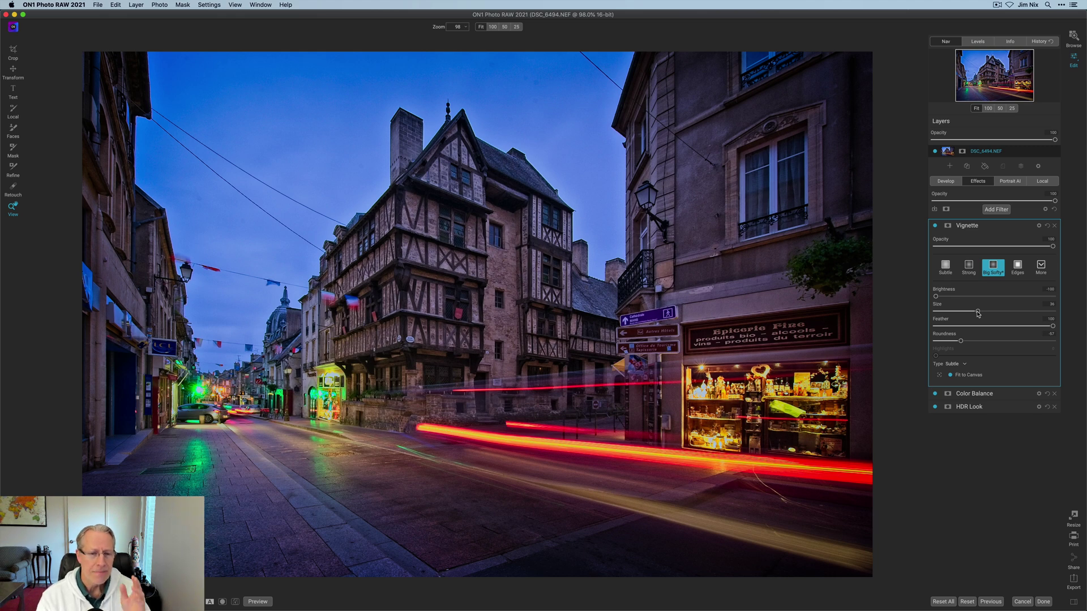
# Step: Toggle the Vignette off and on, then switch Preview to the unedited original
pyautogui.click(935, 226)
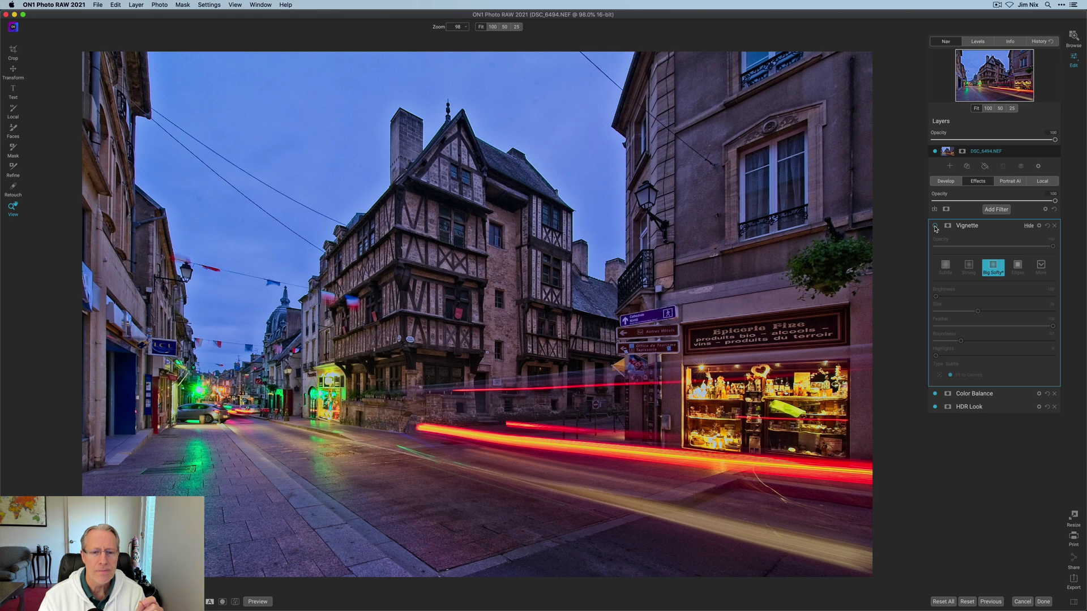
pyautogui.click(935, 226)
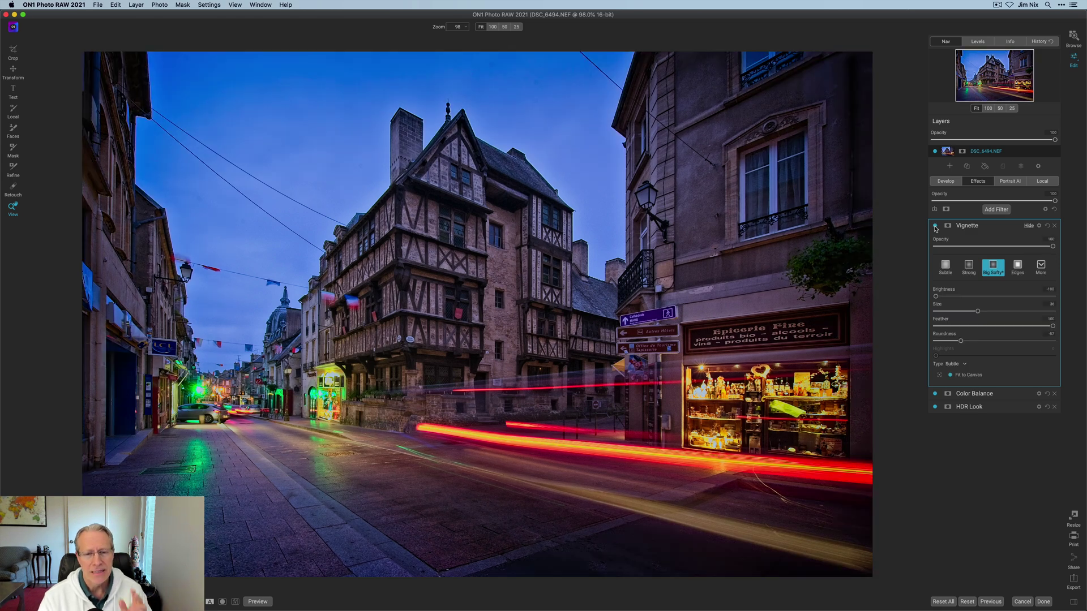
pyautogui.click(259, 602)
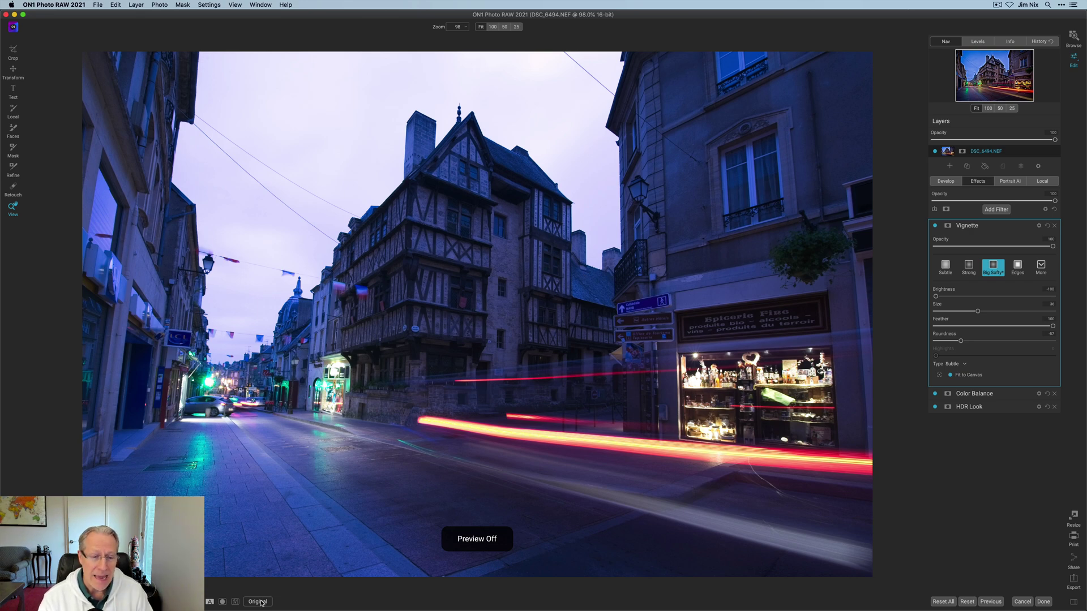
# Step: Turn off the Original view to show the blue-hour street photo with all edits
pyautogui.click(257, 601)
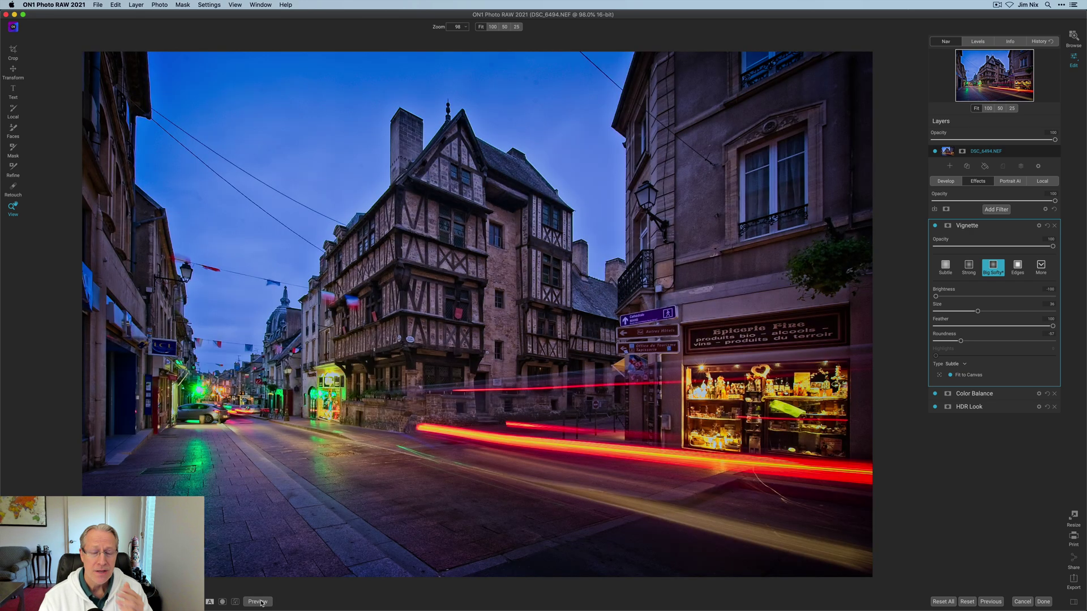